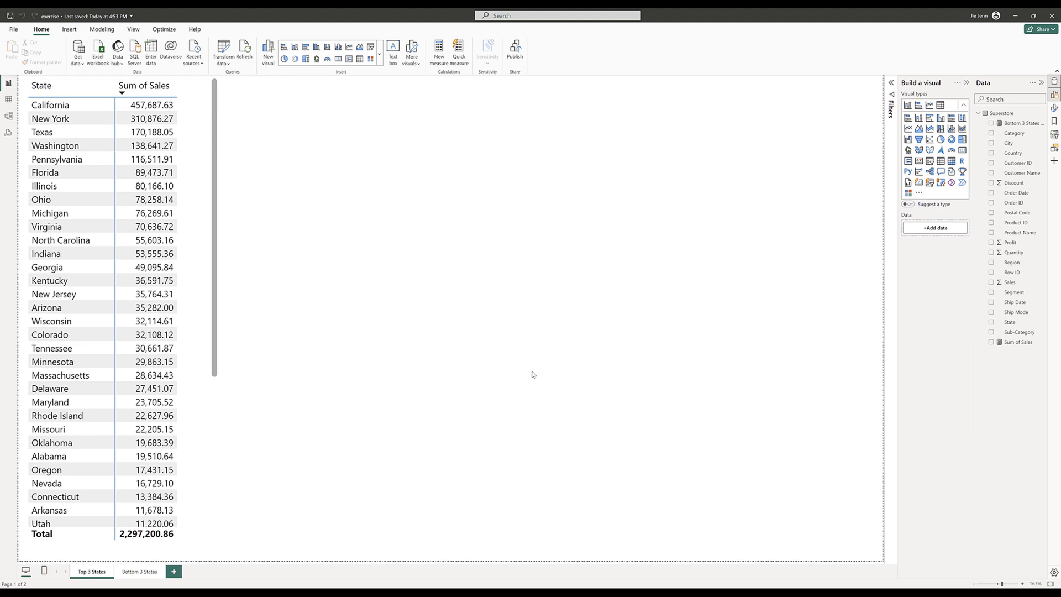
Add a new calculated table from the table view and expand its formula editor
{"action": "left_click", "coordinate": [194, 161]}
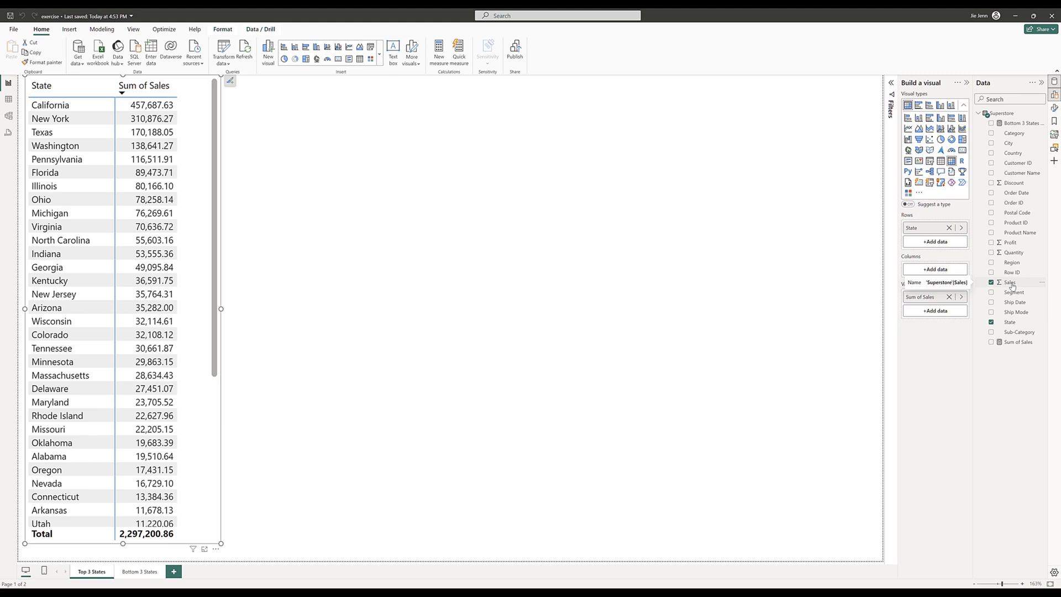
{"action": "left_click", "coordinate": [132, 572]}
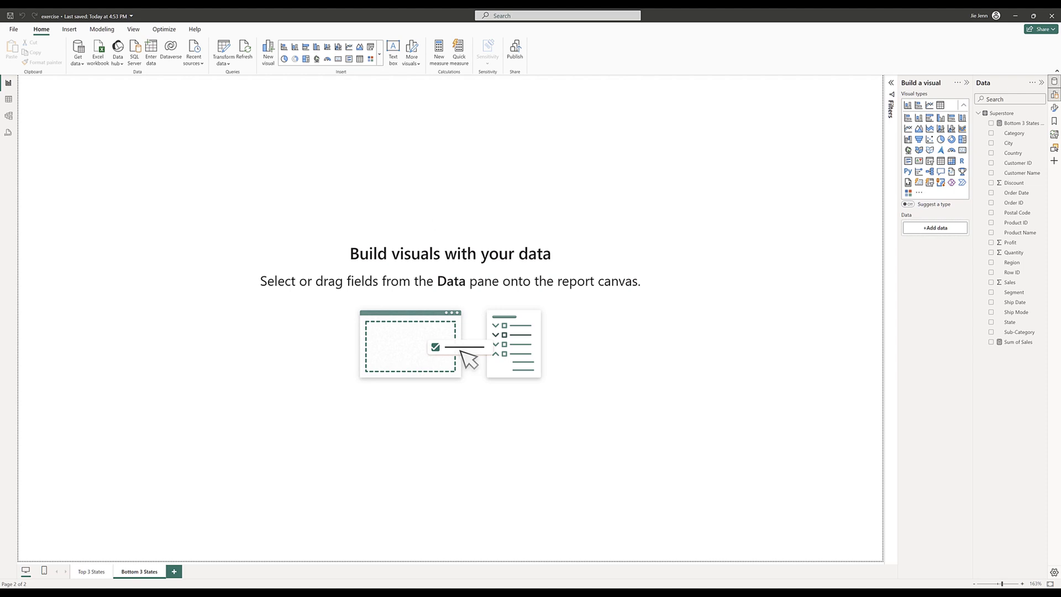
{"action": "left_click", "coordinate": [8, 102]}
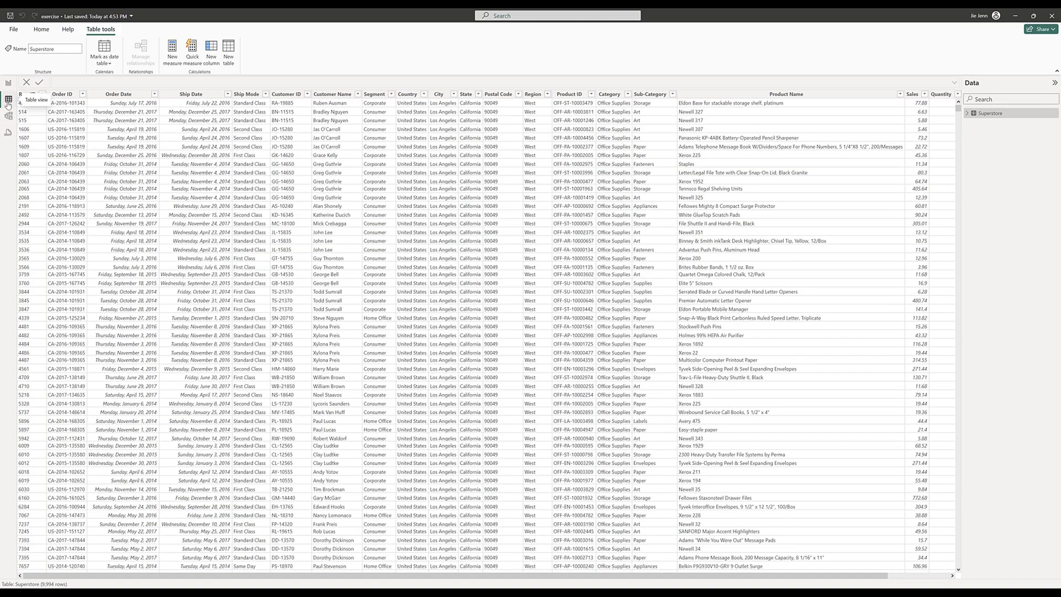
{"action": "left_click", "coordinate": [229, 51]}
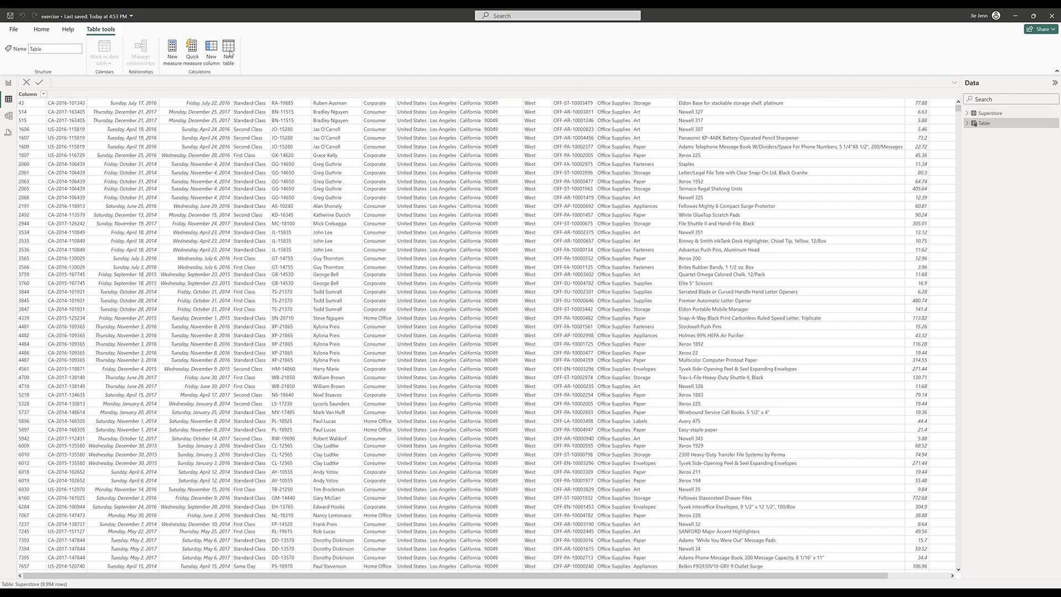
{"action": "left_click", "coordinate": [954, 82]}
{"action": "scroll", "coordinate": [434, 199], "scroll_direction": "up", "scroll_amount": 5}
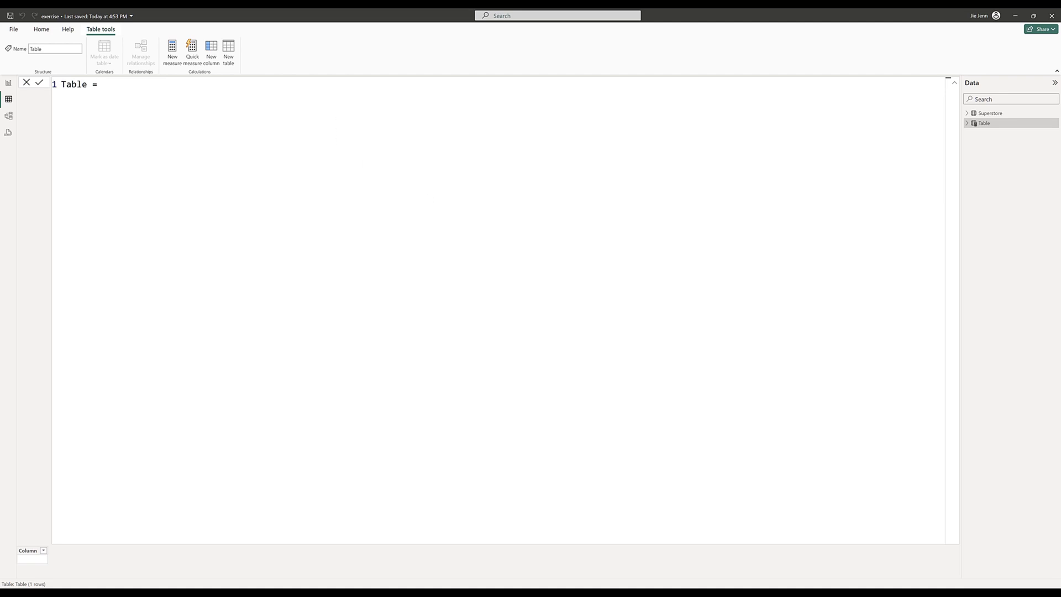
Switch to the browser, widen its window and review the description and syntax of the DAX WINDOW function
{"action": "key", "text": "alt+Tab"}
{"action": "left_click_drag", "start_coordinate": [529, 17], "coordinate": [508, 31]}
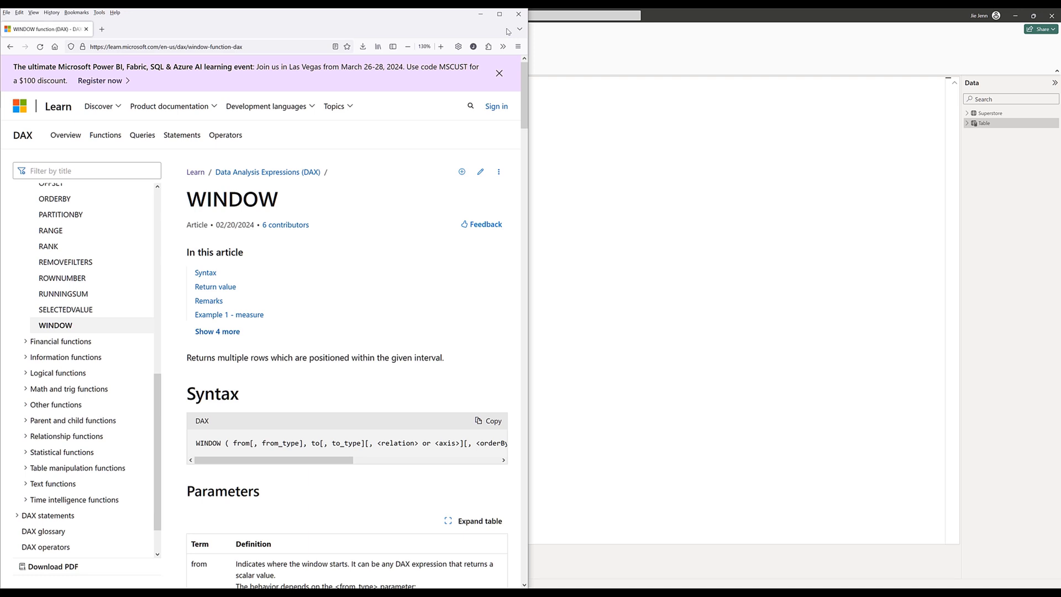
{"action": "left_click_drag", "start_coordinate": [528, 133], "coordinate": [931, 193]}
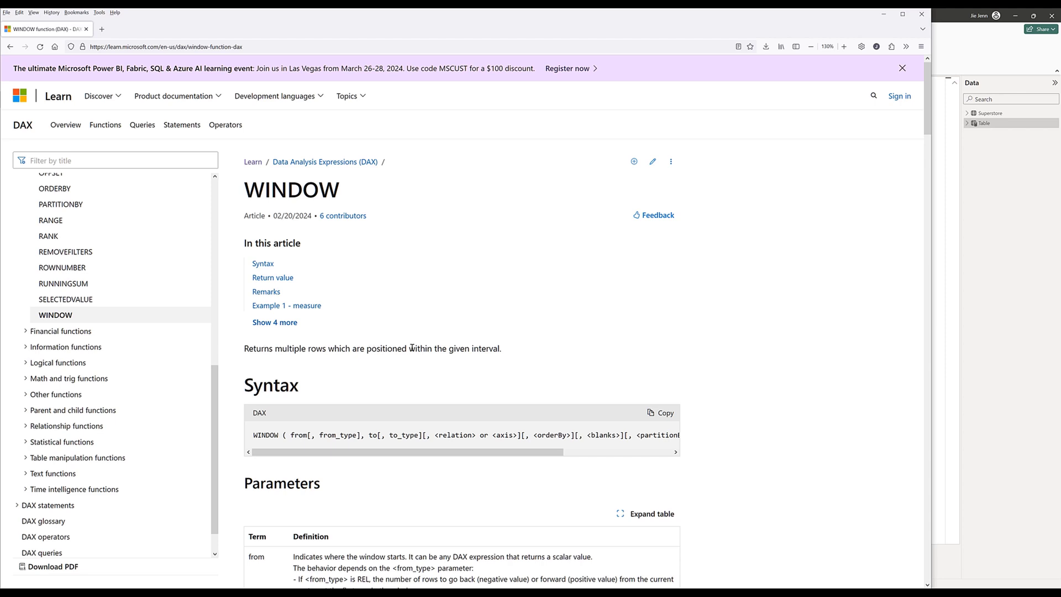
{"action": "scroll", "coordinate": [765, 368], "scroll_direction": "down", "scroll_amount": 1}
{"action": "scroll", "coordinate": [766, 368], "scroll_direction": "down", "scroll_amount": 1}
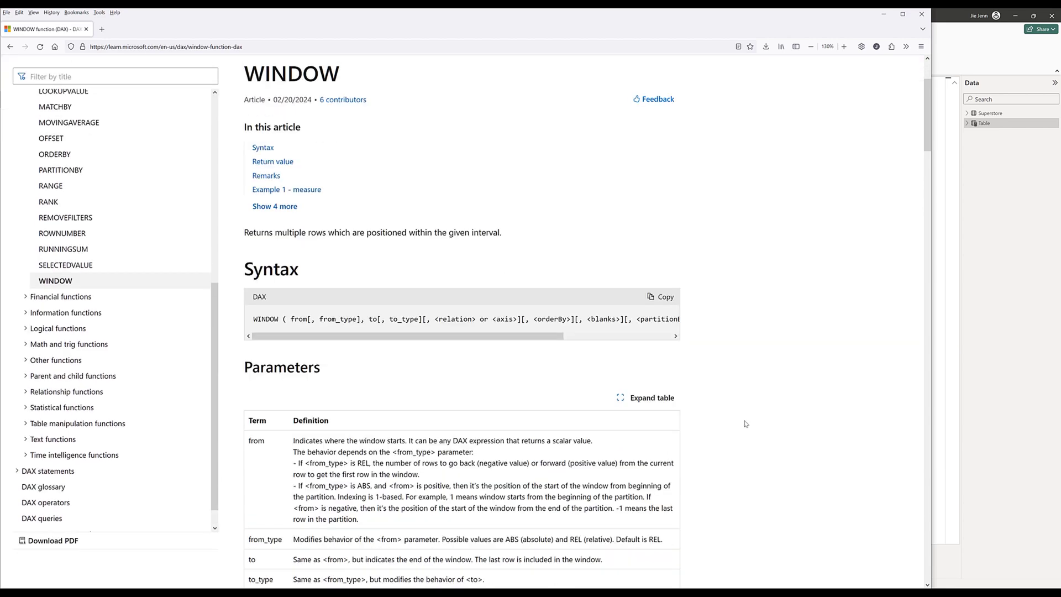
{"action": "scroll", "coordinate": [746, 422], "scroll_direction": "down", "scroll_amount": 1}
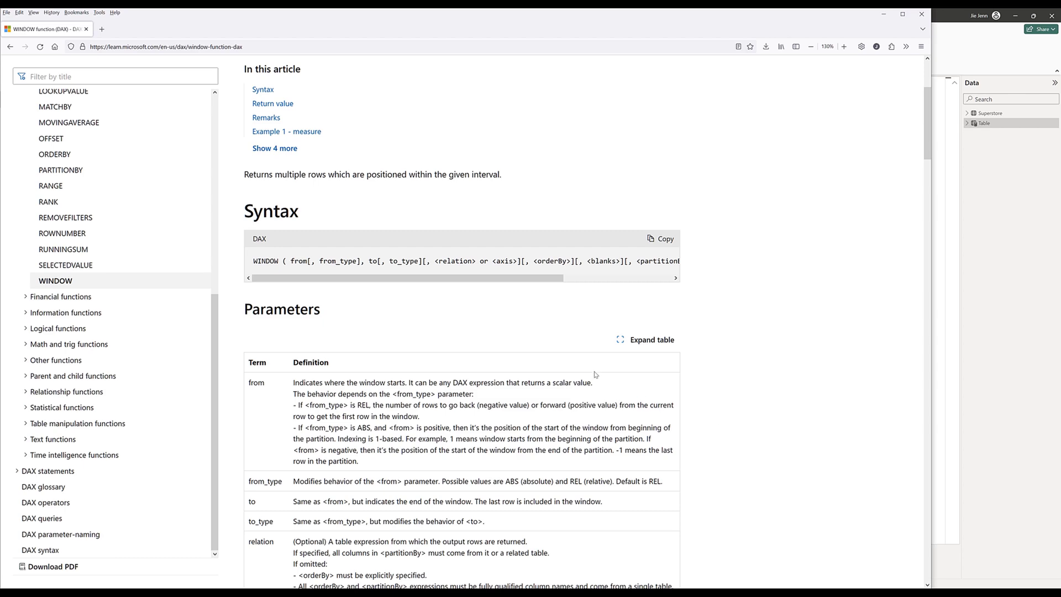
{"action": "scroll", "coordinate": [597, 374], "scroll_direction": "up", "scroll_amount": 3}
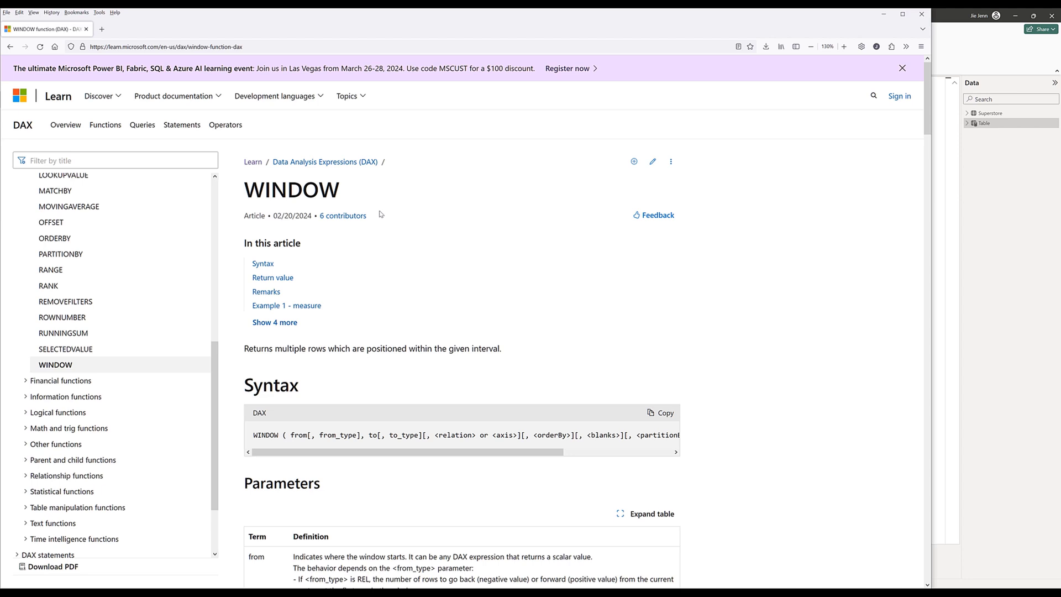
{"action": "scroll", "coordinate": [378, 232], "scroll_direction": "down", "scroll_amount": 2}
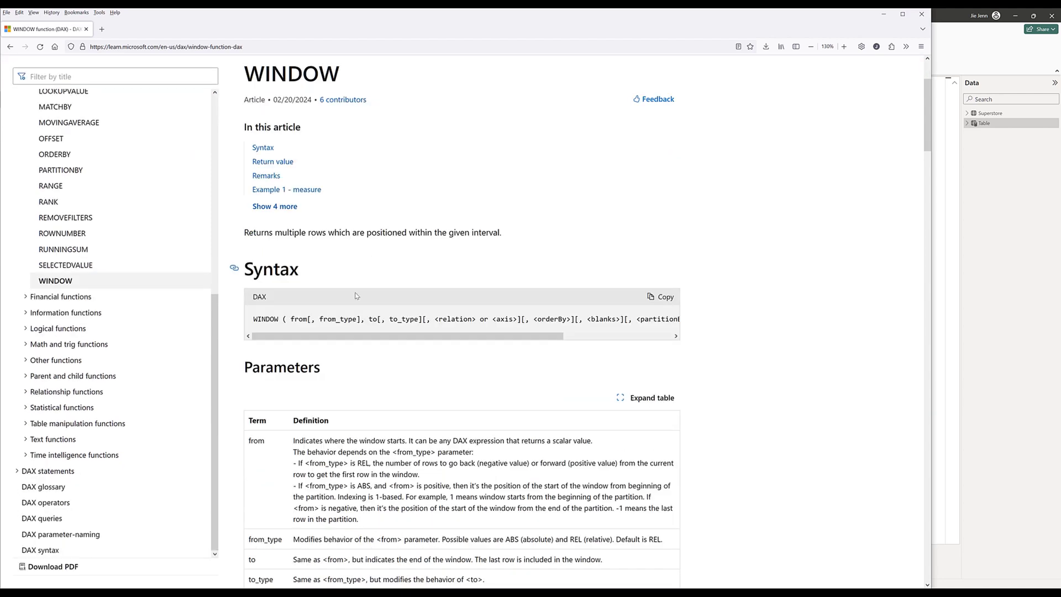
{"action": "scroll", "coordinate": [401, 329], "scroll_direction": "down", "scroll_amount": 2}
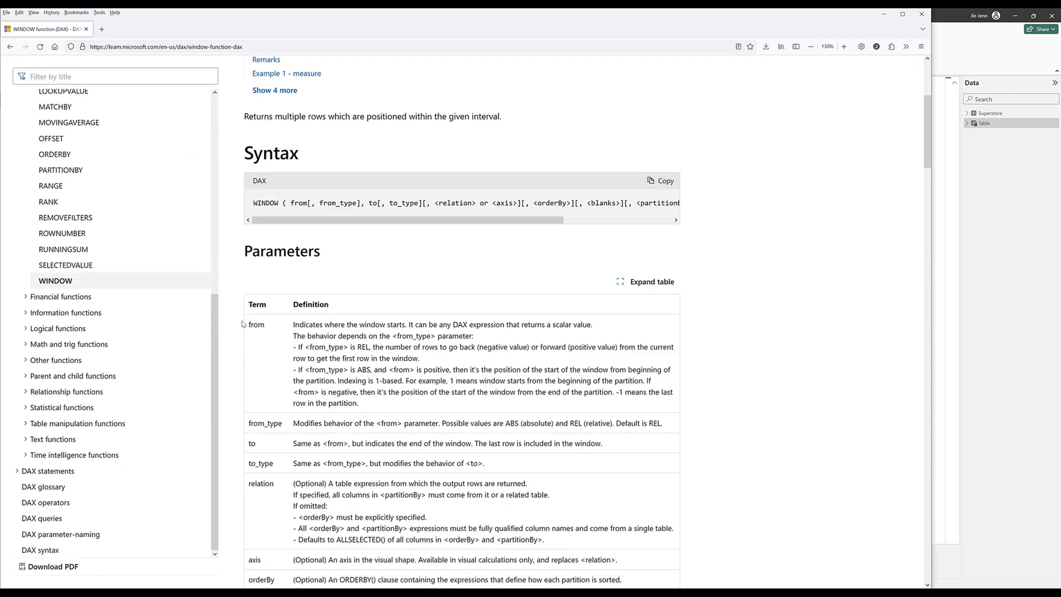
Examine the WINDOW parameter definitions from "from" and "from_type" through "orderBy", then return to Power BI
{"action": "left_click_drag", "start_coordinate": [247, 325], "coordinate": [259, 324]}
{"action": "left_click", "coordinate": [285, 325]}
{"action": "scroll", "coordinate": [266, 363], "scroll_direction": "down", "scroll_amount": 2}
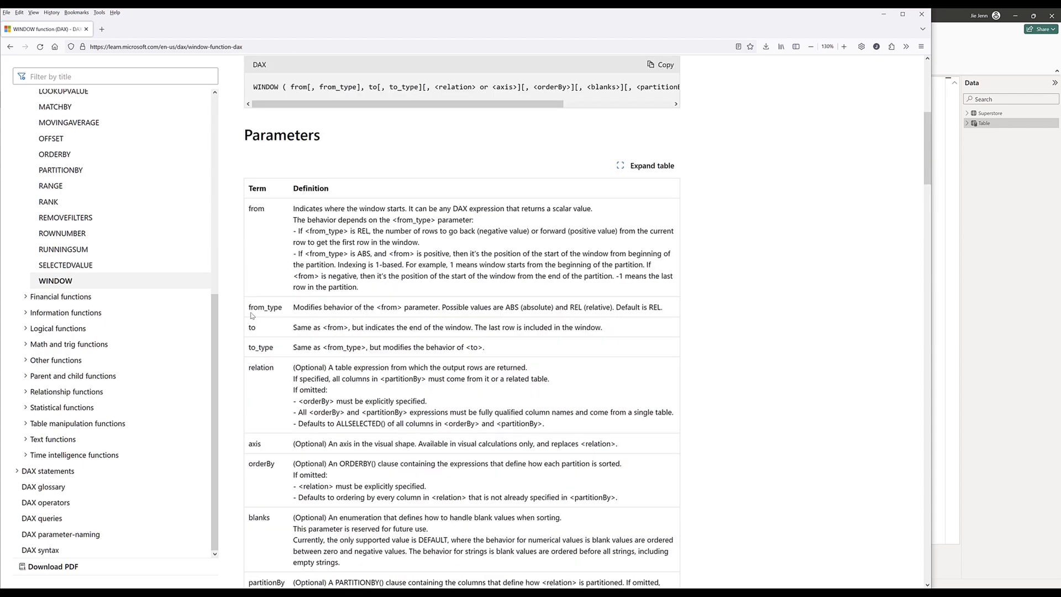
{"action": "left_click_drag", "start_coordinate": [248, 307], "coordinate": [288, 307]}
{"action": "left_click", "coordinate": [369, 305]}
{"action": "left_click_drag", "start_coordinate": [247, 327], "coordinate": [263, 329]}
{"action": "scroll", "coordinate": [274, 325], "scroll_direction": "down", "scroll_amount": 2}
{"action": "left_click", "coordinate": [273, 336]}
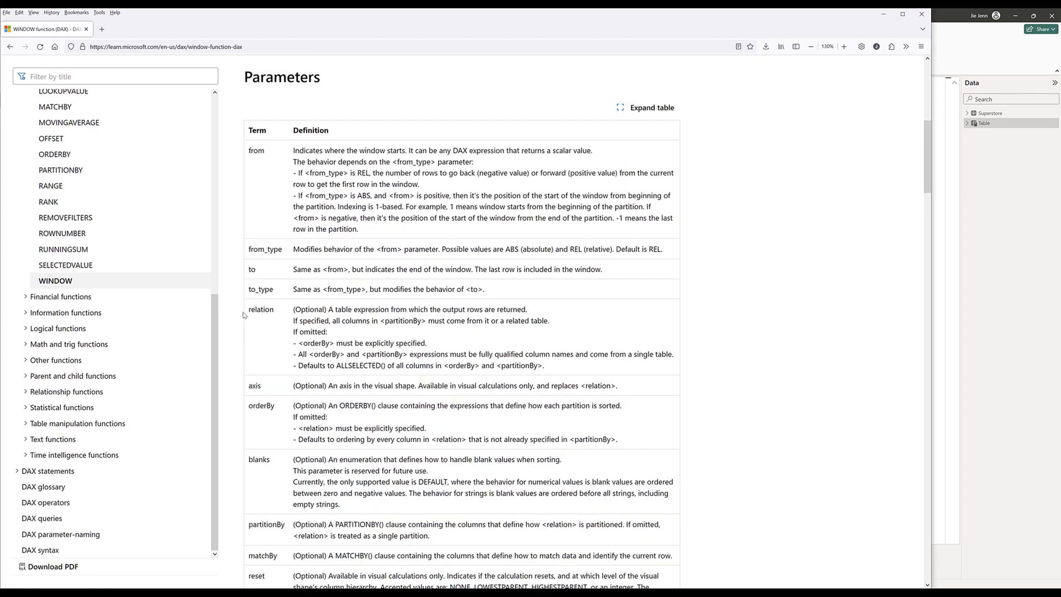
{"action": "left_click_drag", "start_coordinate": [248, 386], "coordinate": [276, 408]}
{"action": "left_click", "coordinate": [883, 14]}
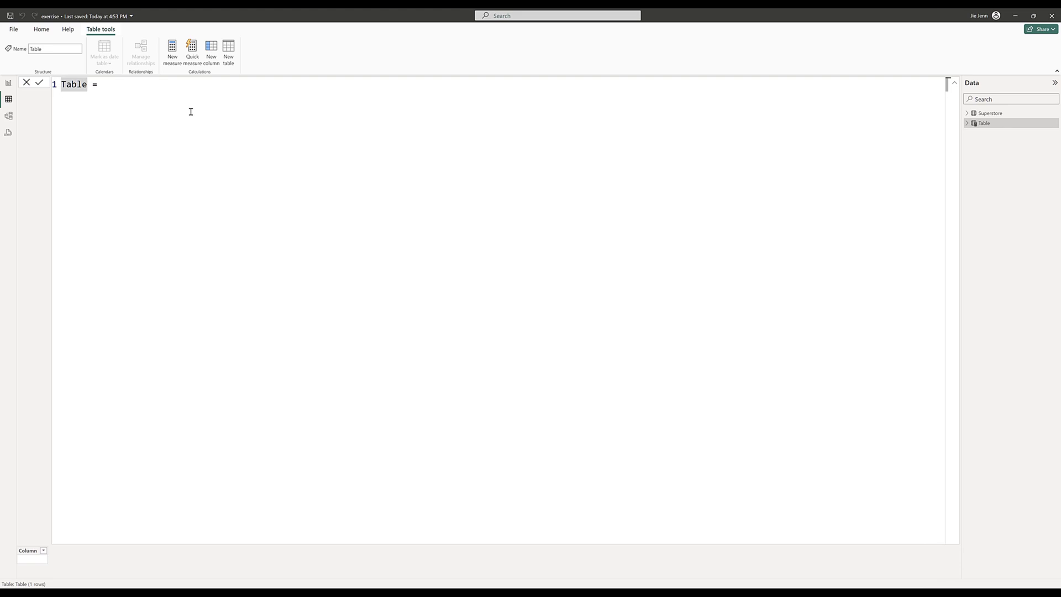
Name the new table "window function output" and begin its formula with the WINDOW function
{"action": "type", "text": "window"}
{"action": "type", "text": " function"}
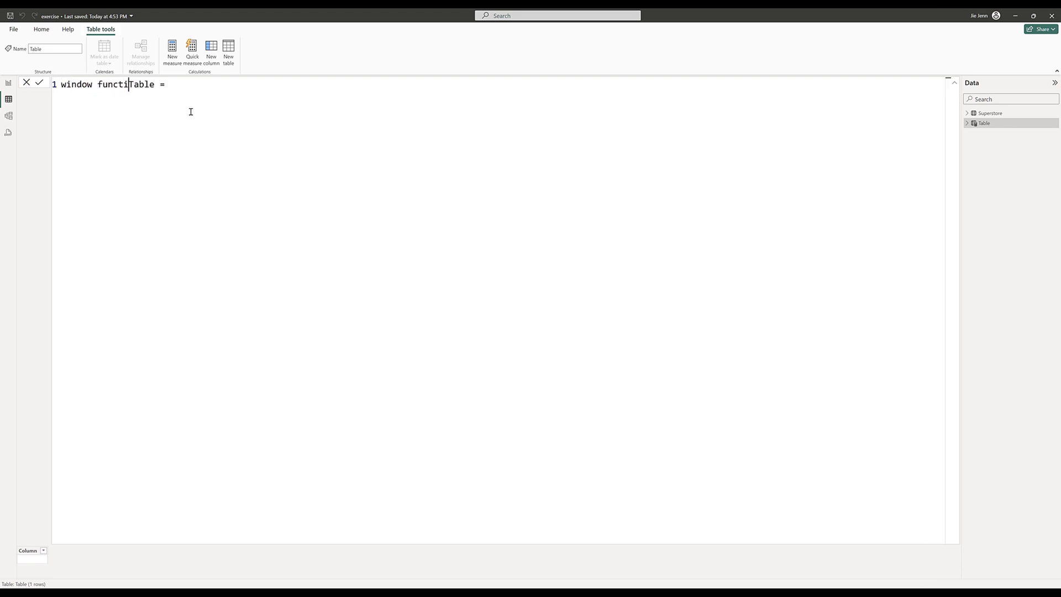
{"action": "key", "text": "Delete"}
{"action": "key", "text": "Delete"}
{"action": "key", "text": "Delete"}
{"action": "key", "text": "Delete"}
{"action": "key", "text": "Delete"}
{"action": "type", "text": "output = WINDOW("}
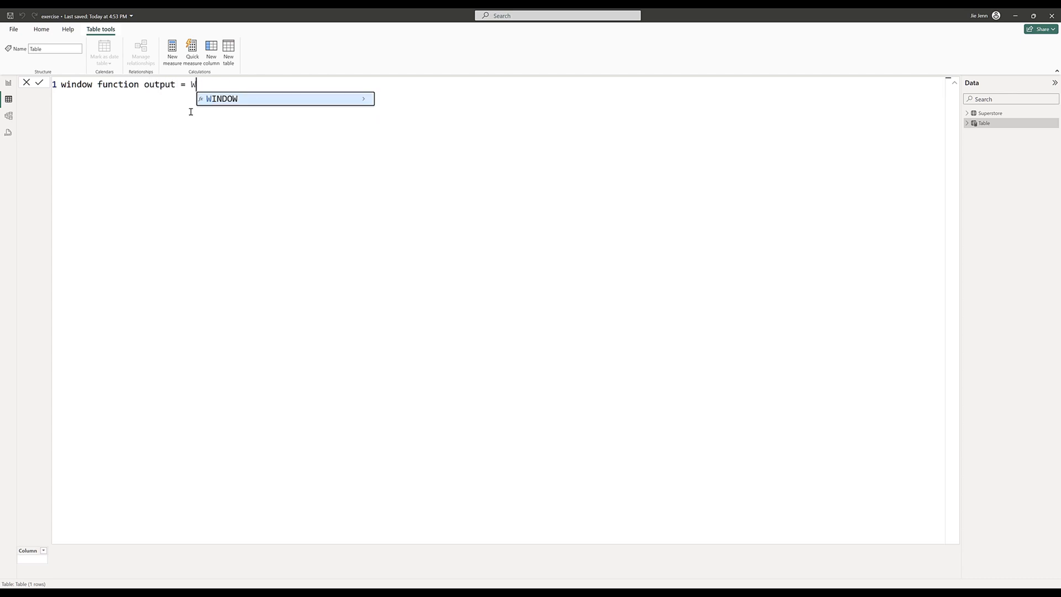
Set the WINDOW range to start at 1, ABS and end at 3, ABS
{"action": "type", "text": "1"}
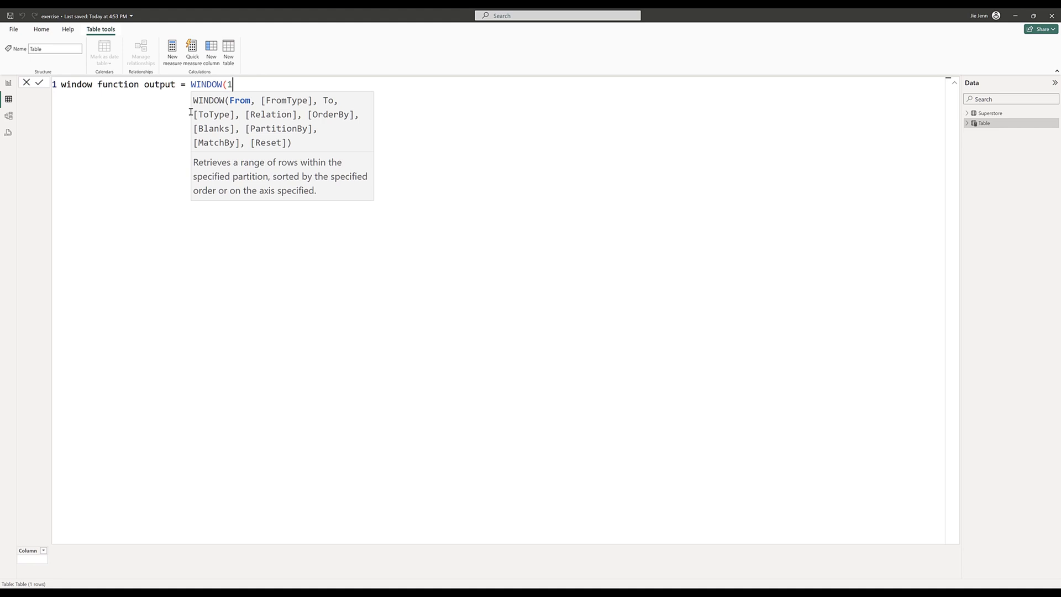
{"action": "type", "text": ", "}
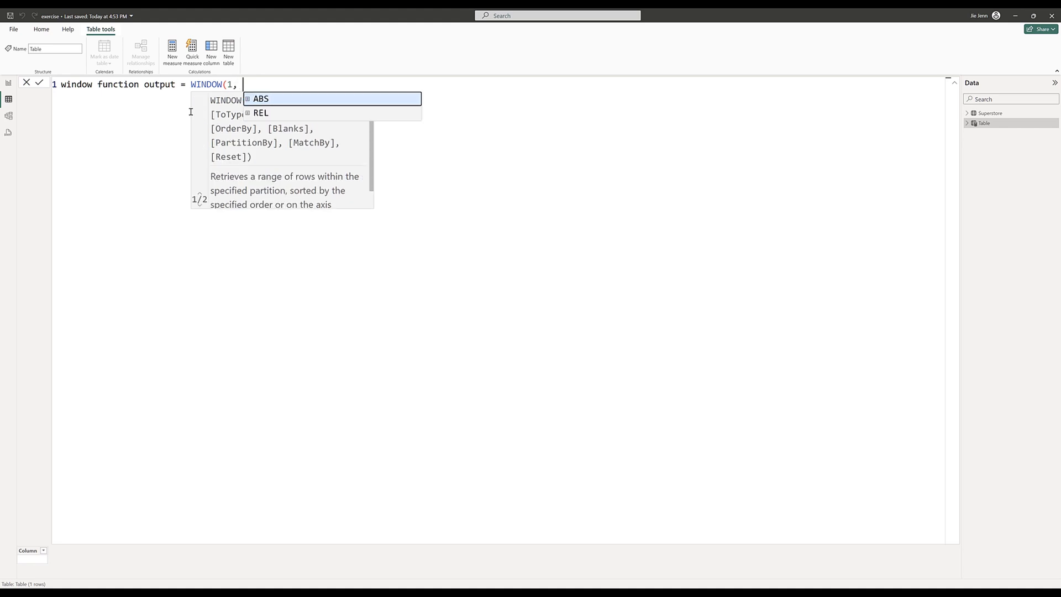
{"action": "type", "text": "ABS"}
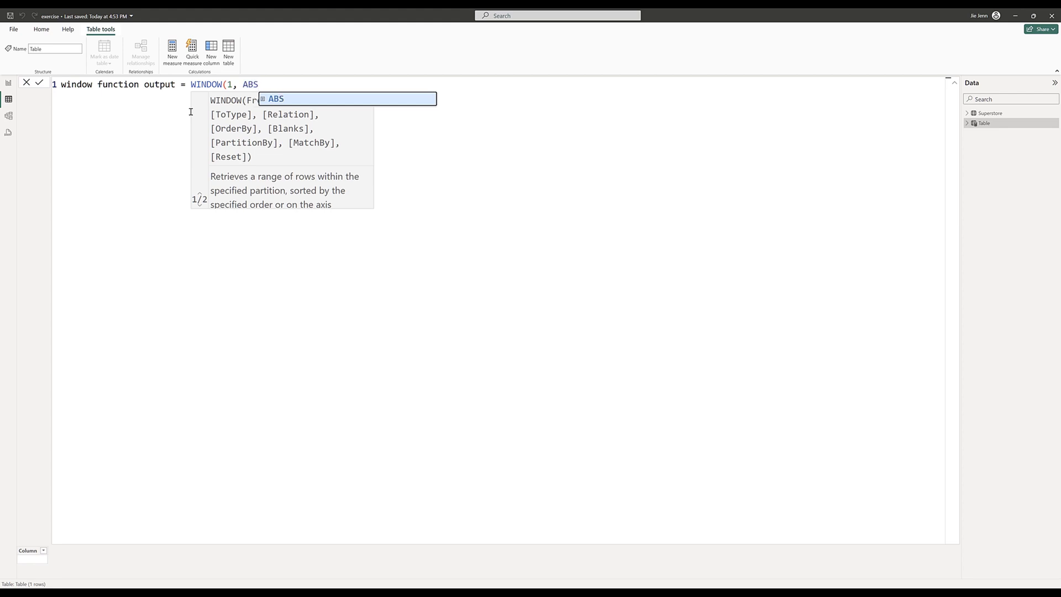
{"action": "type", "text": ", 3"}
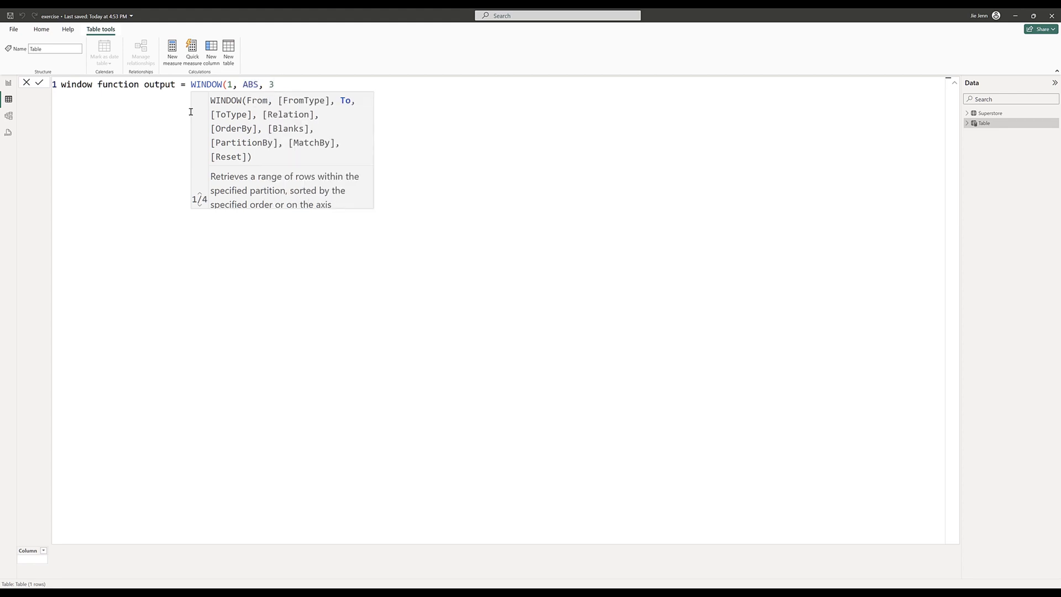
{"action": "type", "text": ", ABS,"}
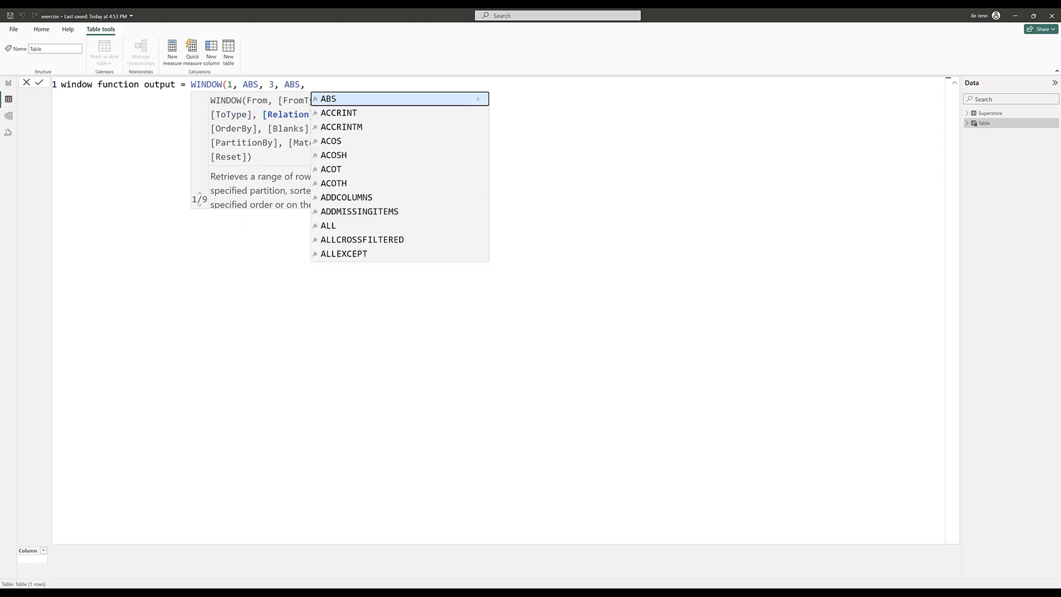
Check the relation parameter in the documentation, then enter ALL(Superstore[State]) as the WINDOW function's relation argument
{"action": "key", "text": "alt+Tab"}
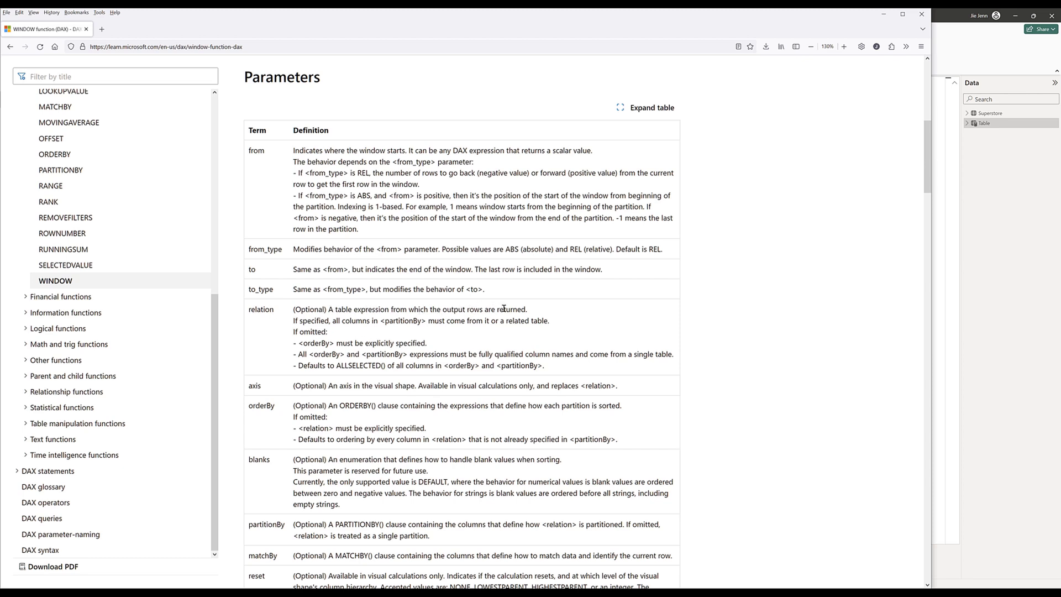
{"action": "key", "text": "alt+Tab"}
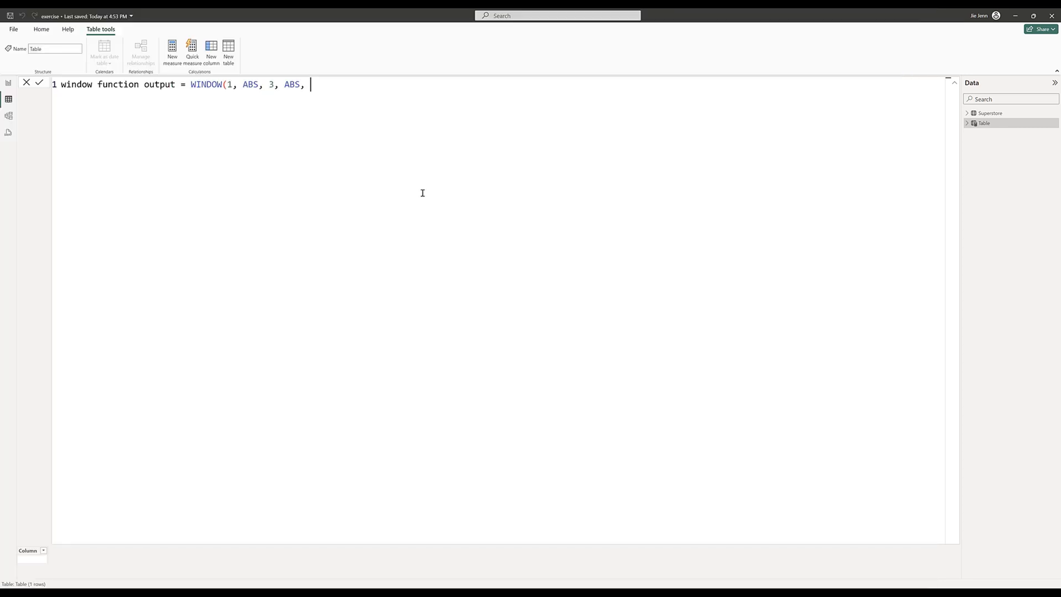
{"action": "type", "text": "ALL"}
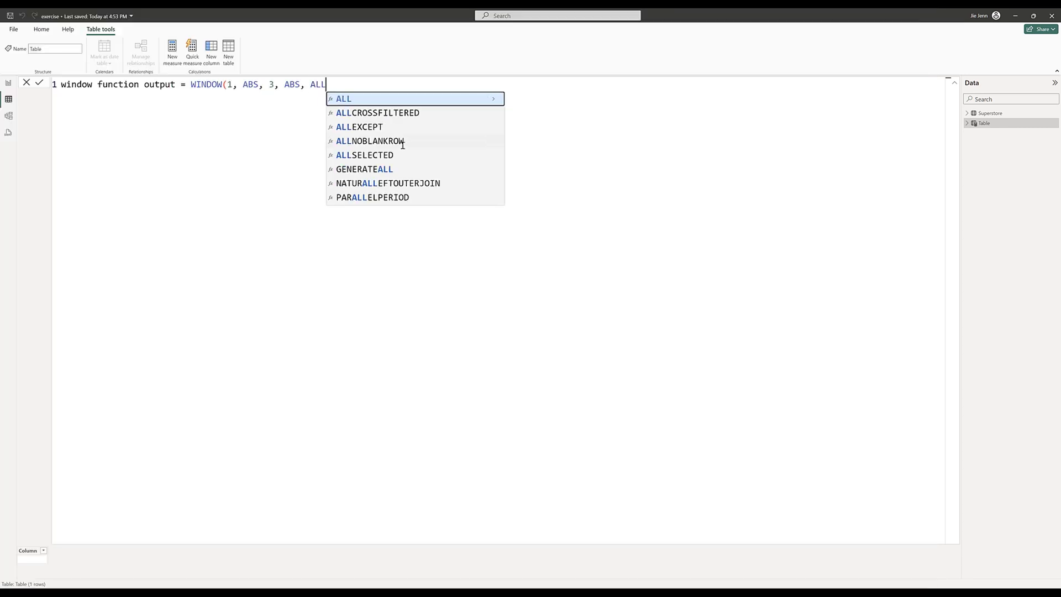
{"action": "type", "text": "(s"}
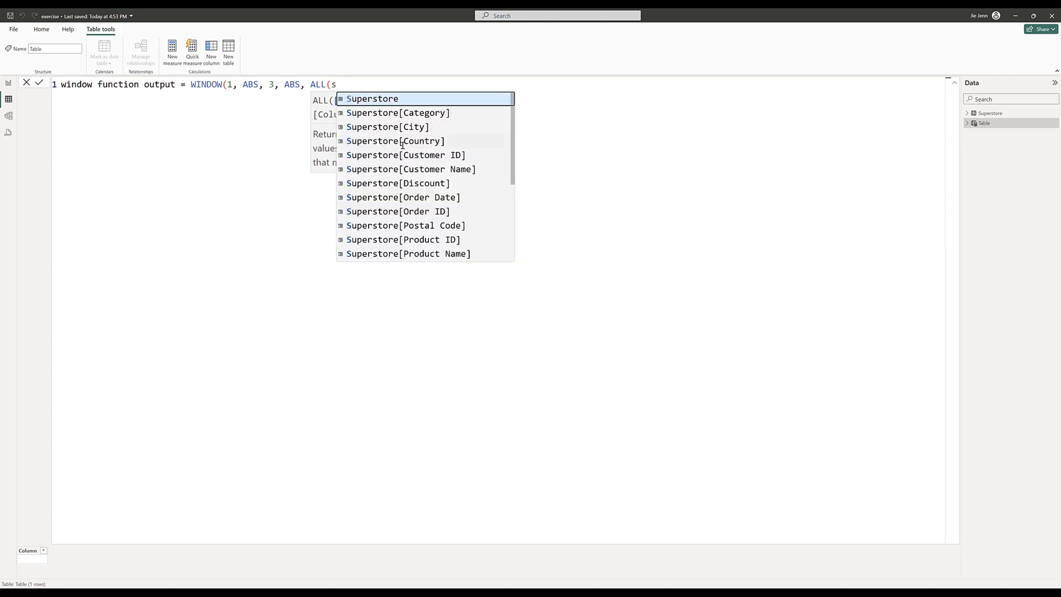
{"action": "key", "text": "Tab"}
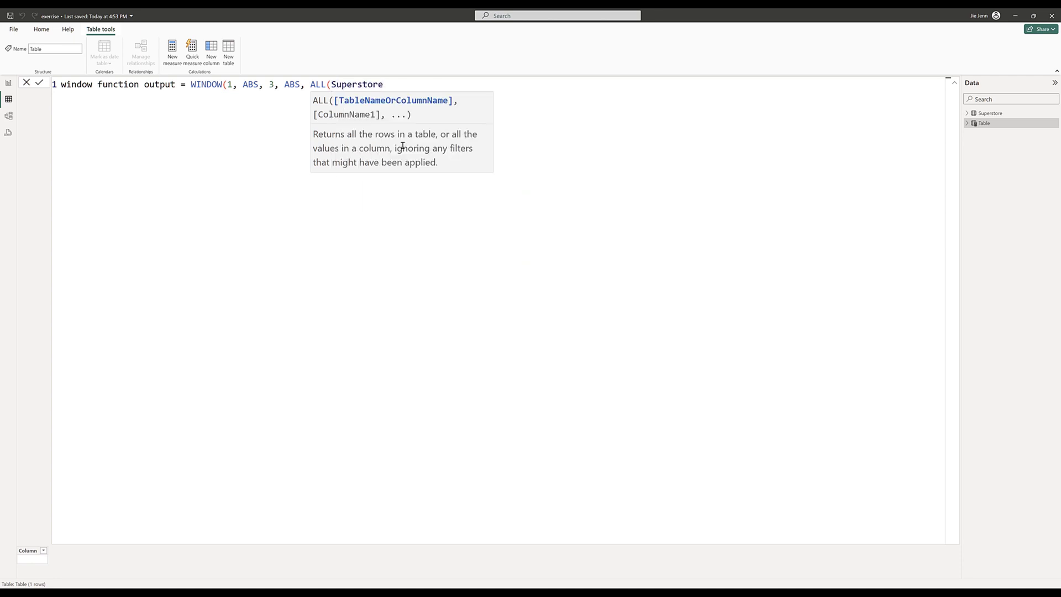
{"action": "type", "text": "[state"}
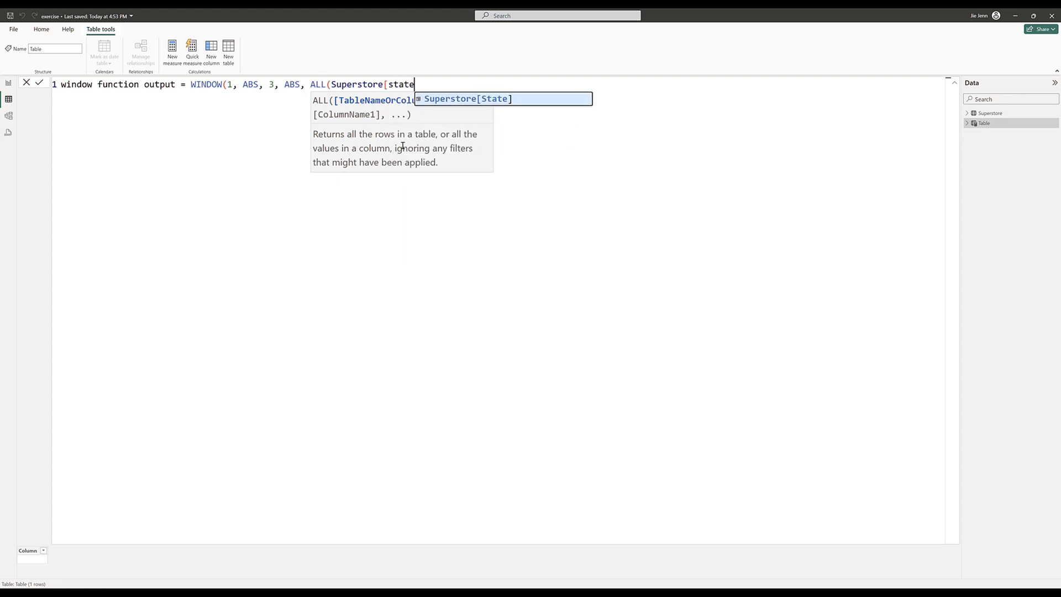
{"action": "key", "text": "Tab"}
{"action": "type", "text": "),"}
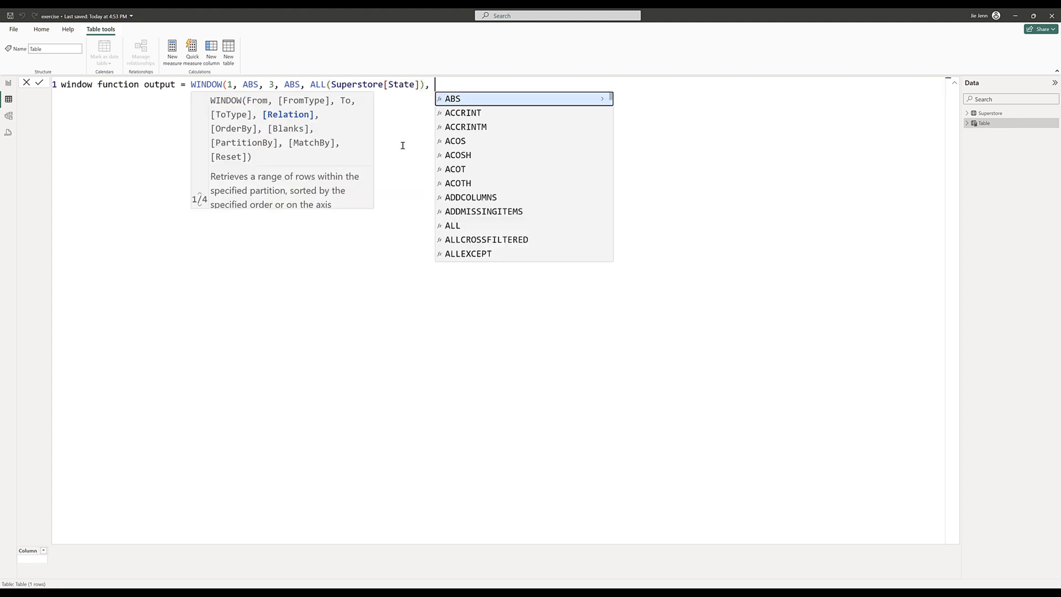
Insert ADDCOLUMNS( before ALL(Superstore[State]) so the state list becomes its table argument
{"action": "key", "text": "Escape"}
{"action": "key", "text": "Left"}
{"action": "key", "text": "Left"}
{"action": "key", "text": "Left"}
{"action": "key", "text": "Left"}
{"action": "key", "text": "Left"}
{"action": "key", "text": "Left"}
{"action": "key", "text": "Left"}
{"action": "key", "text": "Left"}
{"action": "key", "text": "Left"}
{"action": "key", "text": "Left"}
{"action": "key", "text": "Left"}
{"action": "key", "text": "Left"}
{"action": "key", "text": "Left"}
{"action": "key", "text": "Left"}
{"action": "key", "text": "Left"}
{"action": "key", "text": "Left"}
{"action": "key", "text": "Left"}
{"action": "key", "text": "Left"}
{"action": "key", "text": "Left"}
{"action": "key", "text": "Left"}
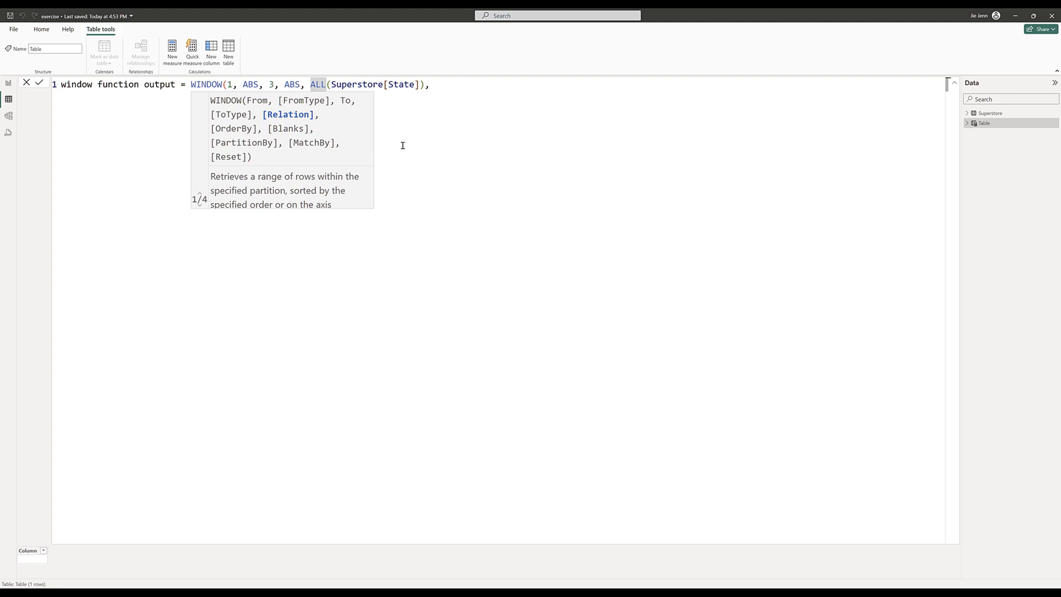
{"action": "type", "text": "ADD"}
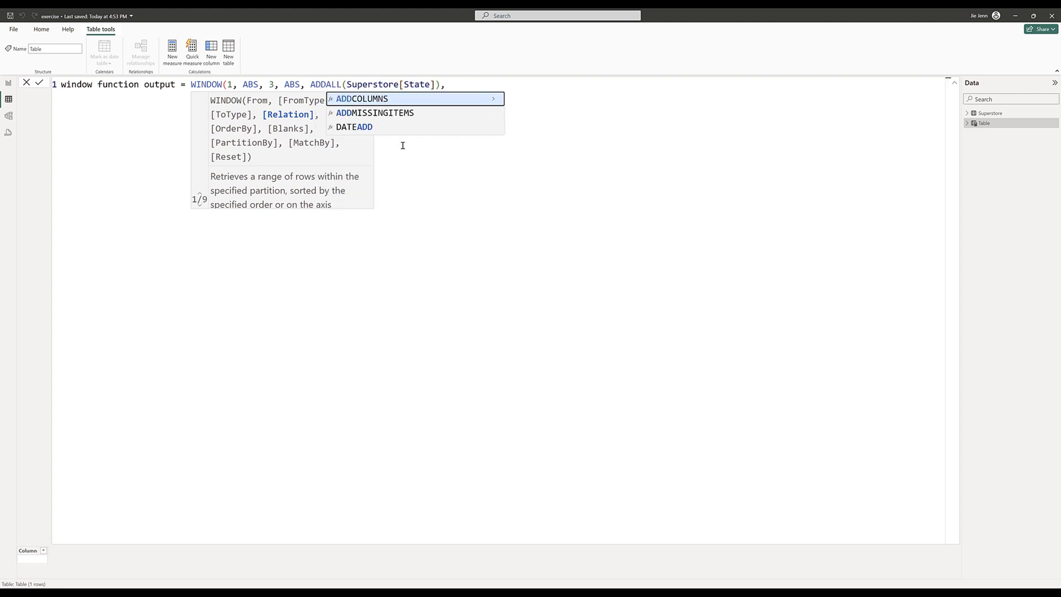
{"action": "key", "text": "Tab"}
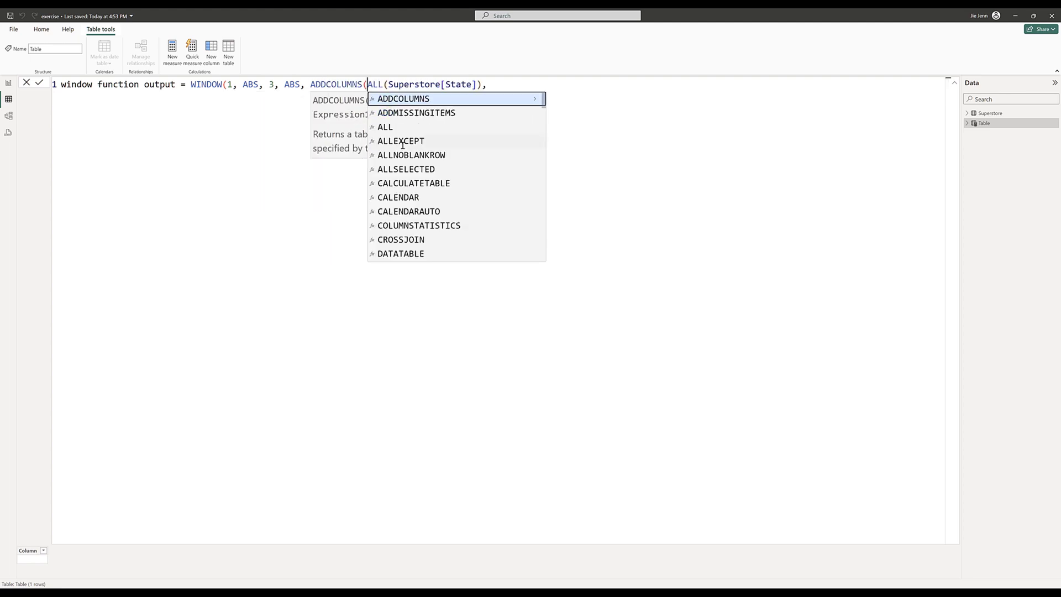
{"action": "key", "text": "ctrl+Right"}
{"action": "key", "text": "End"}
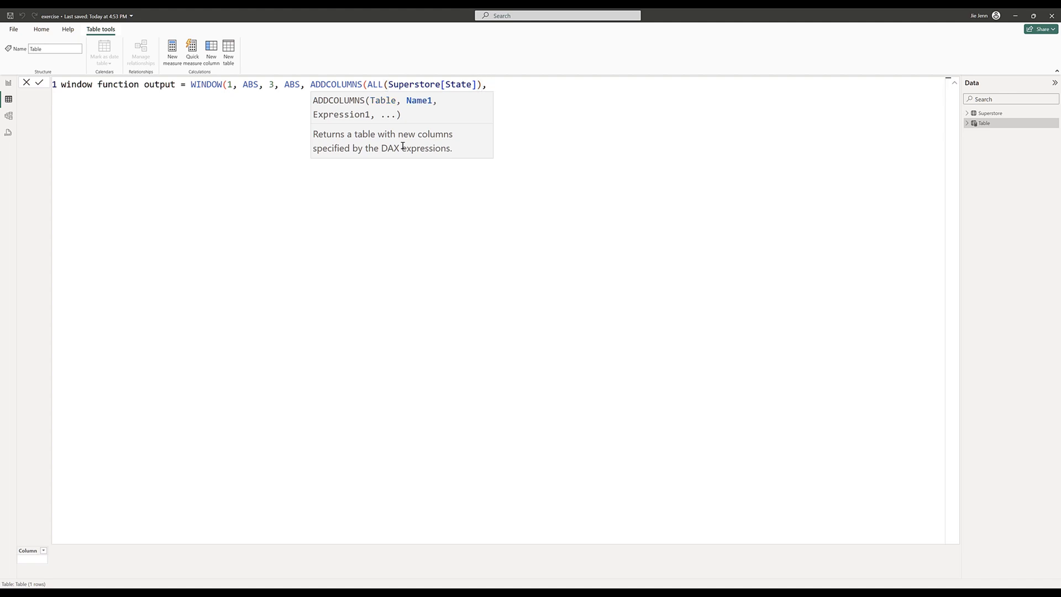
{"action": "key", "text": "Left"}
{"action": "key", "text": "Left"}
{"action": "key", "text": "shift+Left"}
{"action": "key", "text": "shift+Left"}
{"action": "key", "text": "shift+Left"}
{"action": "key", "text": "shift+Left"}
{"action": "key", "text": "shift+Left"}
{"action": "key", "text": "shift+Left"}
{"action": "key", "text": "shift+Left"}
{"action": "key", "text": "shift+Left"}
{"action": "key", "text": "shift+Left"}
{"action": "key", "text": "shift+Left"}
{"action": "key", "text": "shift+Left"}
{"action": "key", "text": "shift+Left"}
{"action": "key", "text": "shift+Left"}
{"action": "key", "text": "shift+Left"}
{"action": "key", "text": "shift+Left"}
{"action": "key", "text": "shift+Left"}
{"action": "key", "text": "shift+Left"}
{"action": "key", "text": "shift+Left"}
{"action": "key", "text": "shift+Left"}
{"action": "key", "text": "shift+Left"}
{"action": "key", "text": "shift+Left"}
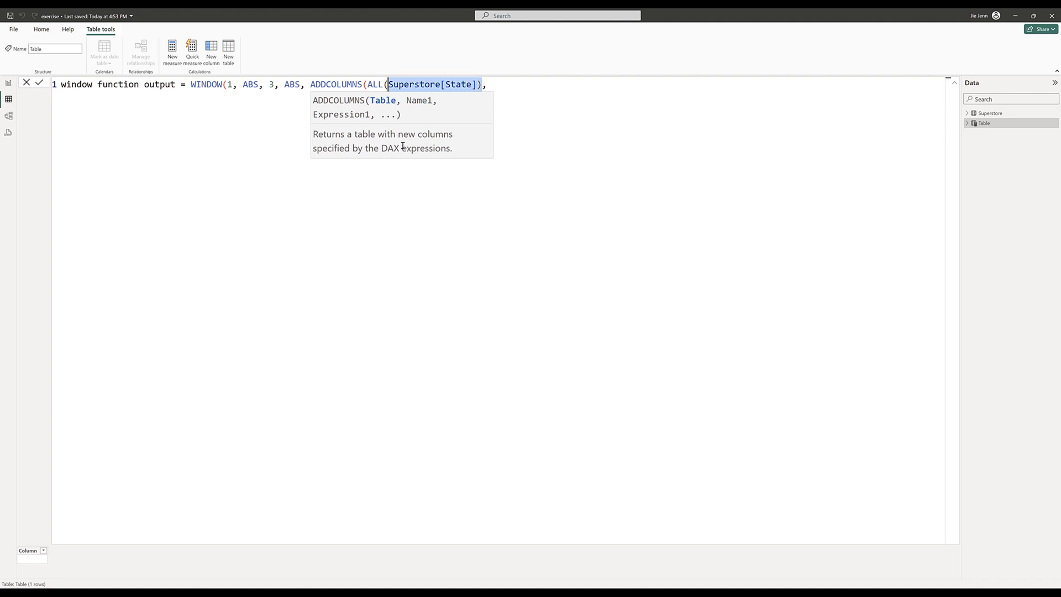
{"action": "key", "text": "End"}
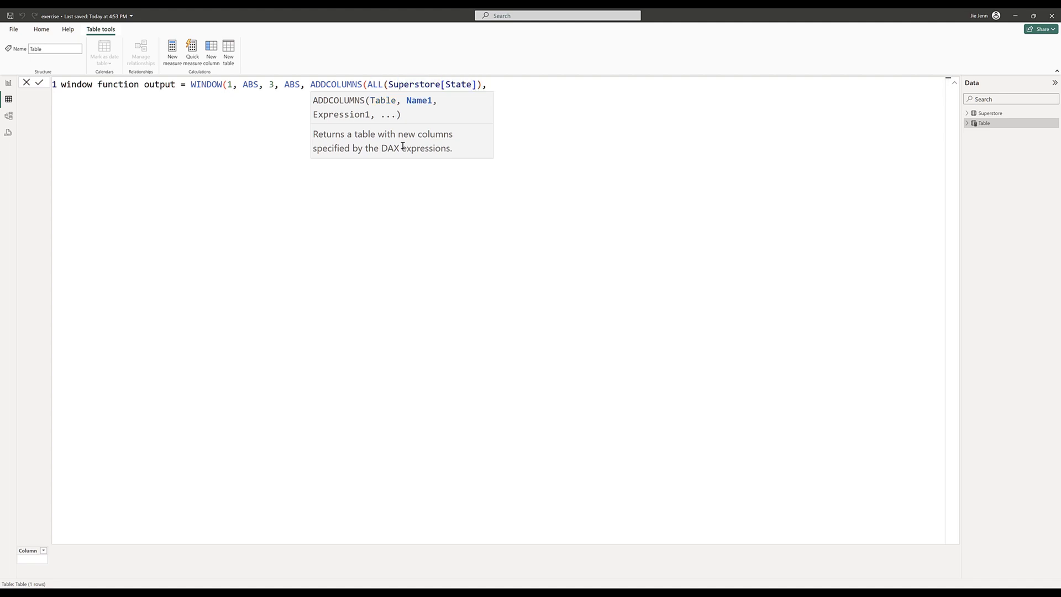
{"action": "type", "text": "\"@"}
{"action": "type", "text": "Sales\", ["}
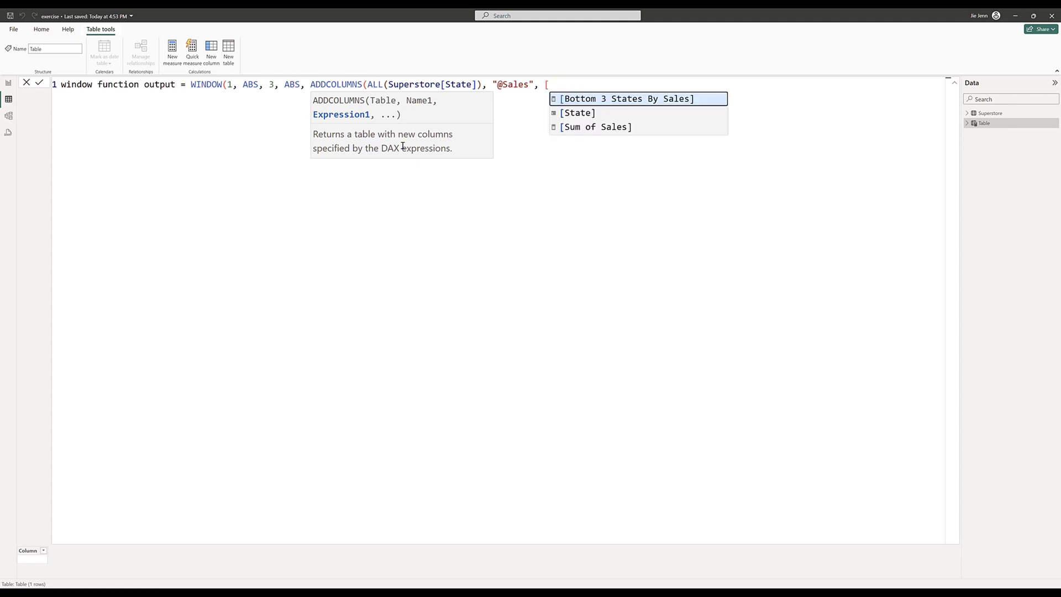
{"action": "type", "text": "S"}
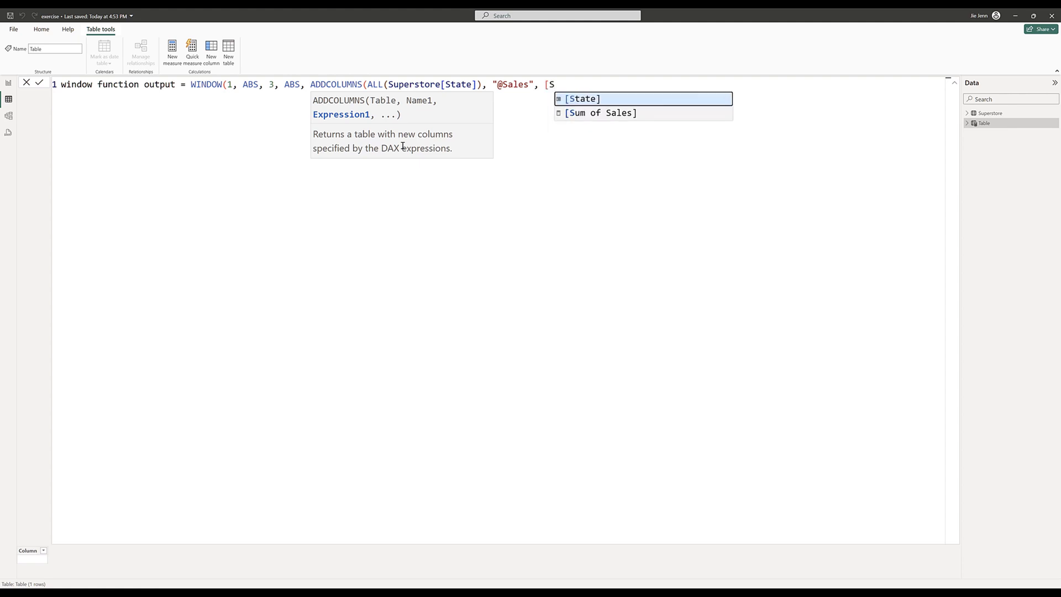
Examine the Superstore table's fields and the definition of the Sum of Sales measure
{"action": "left_click", "coordinate": [967, 114]}
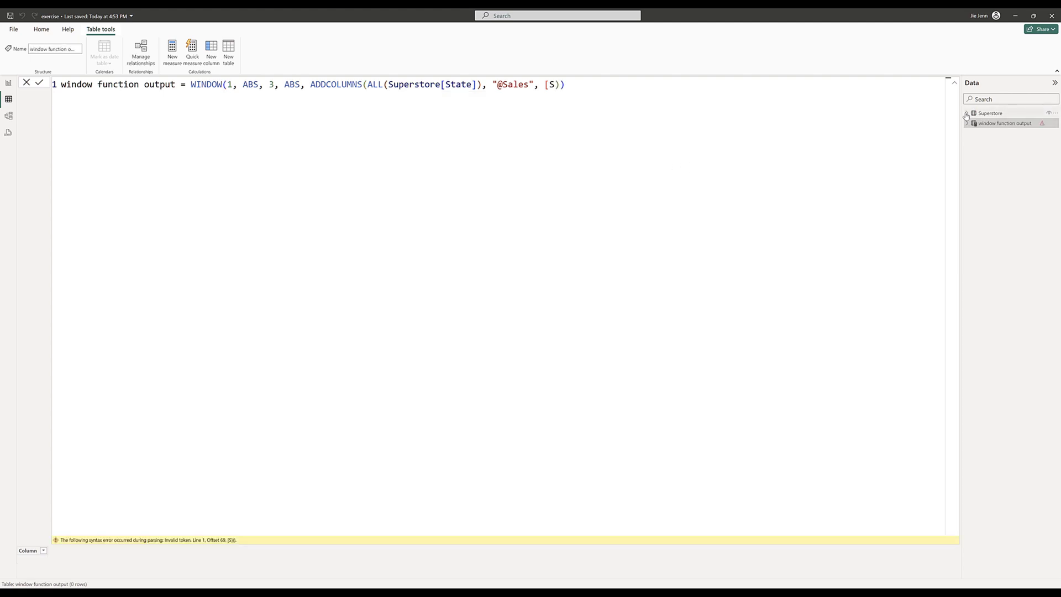
{"action": "left_click", "coordinate": [966, 114]}
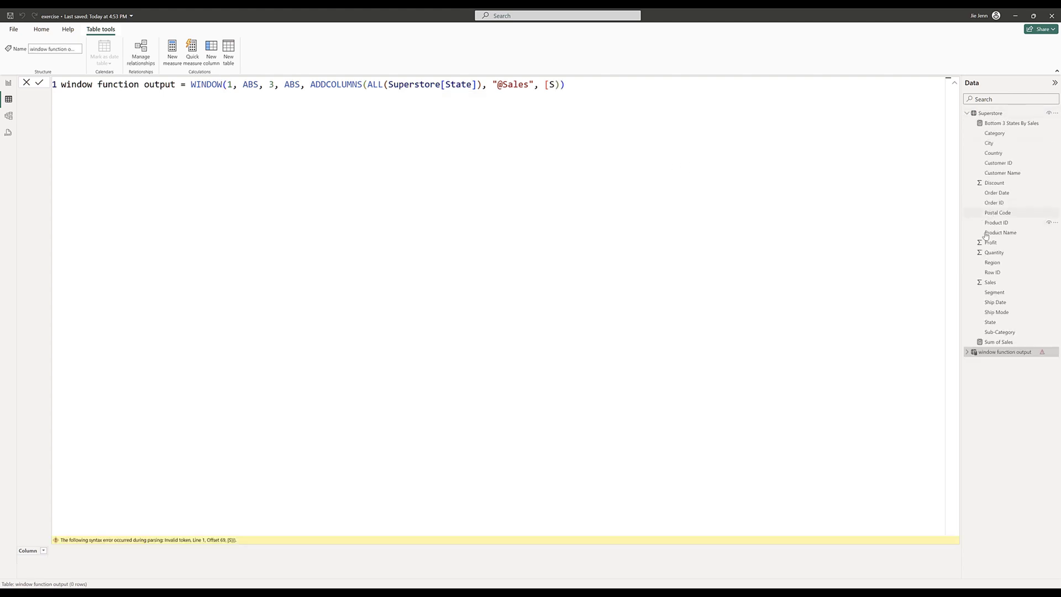
{"action": "left_click", "coordinate": [1002, 343]}
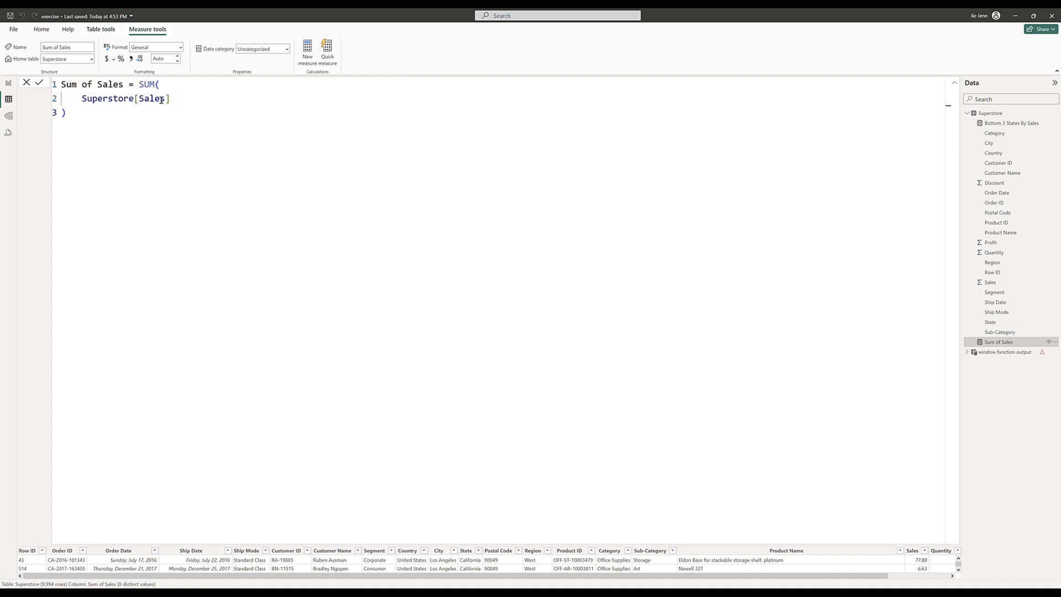
{"action": "left_click", "coordinate": [954, 83]}
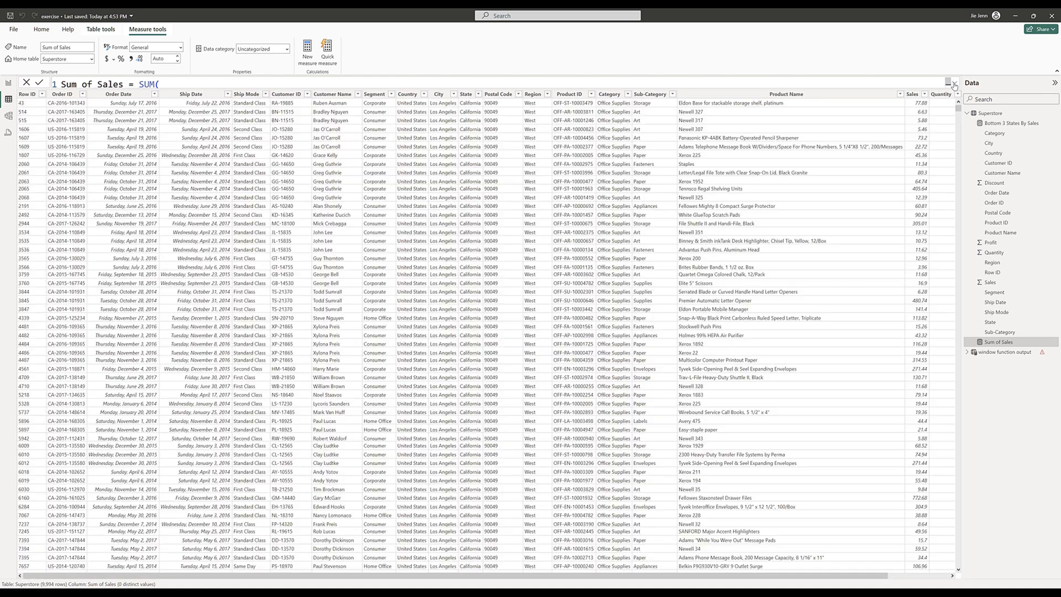
{"action": "left_click", "coordinate": [1002, 353]}
{"action": "left_click", "coordinate": [555, 84]}
{"action": "key", "text": "BackSpace"}
{"action": "type", "text": "store[State]), \"@Sales\", [s))"}
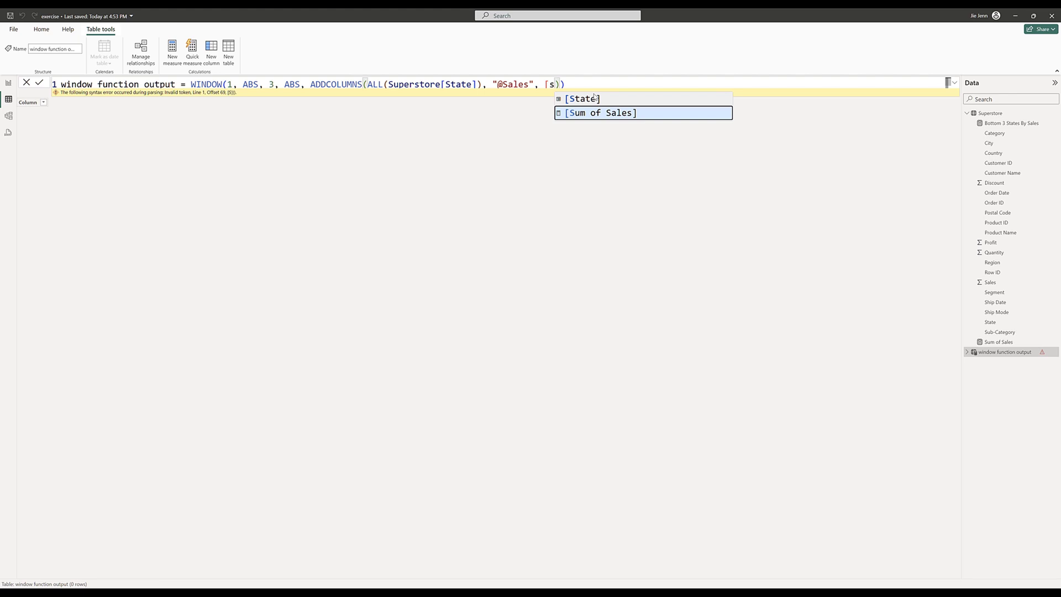
{"action": "key", "text": "Tab"}
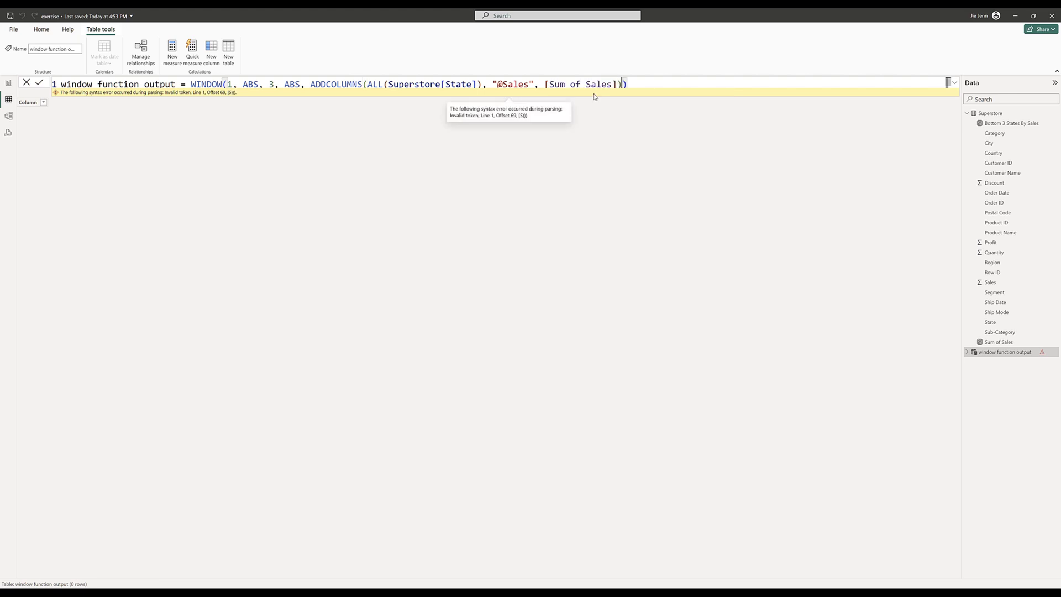
{"action": "type", "text": ", ORDERBY("}
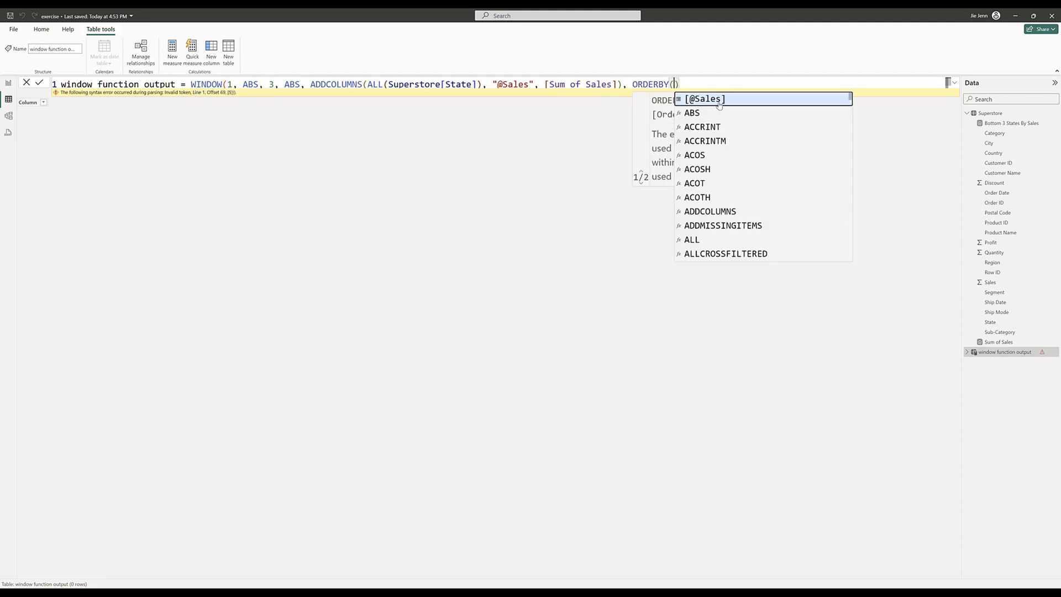
{"action": "left_click", "coordinate": [719, 104]}
{"action": "type", "text": ", "}
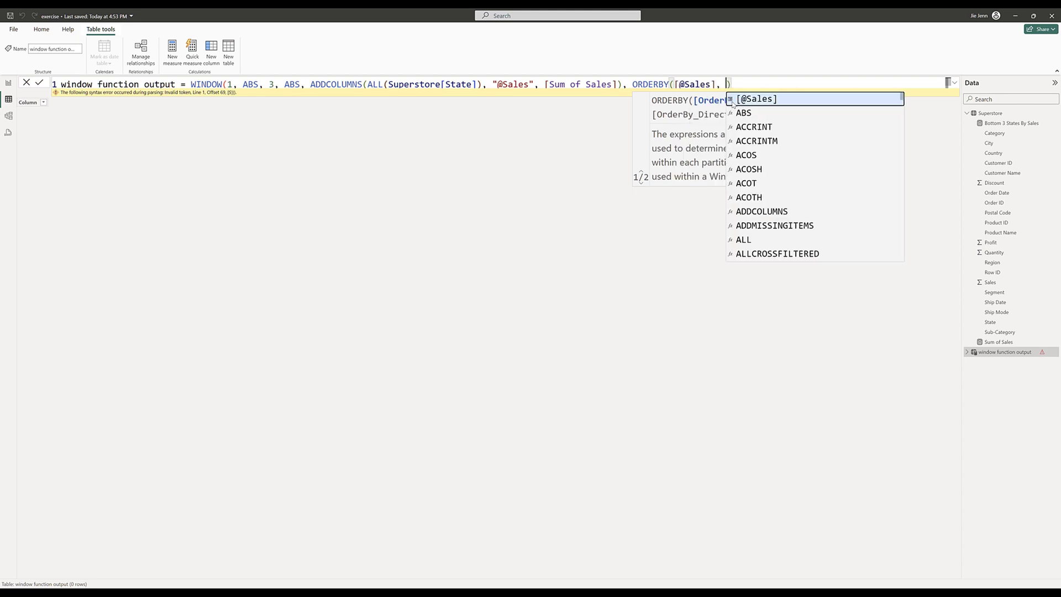
{"action": "type", "text": "DESC"}
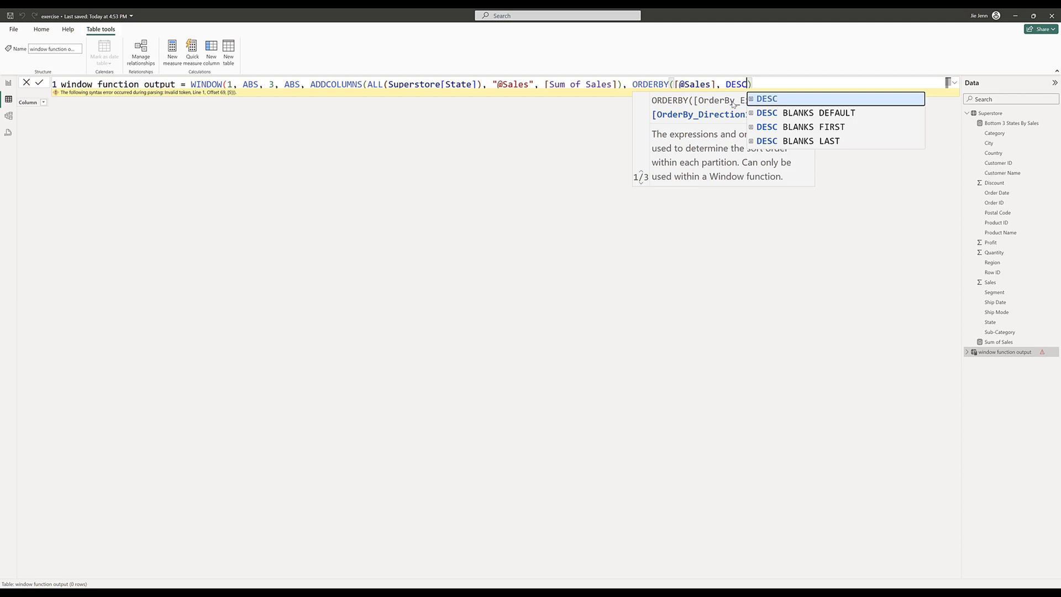
{"action": "type", "text": "))"}
{"action": "key", "text": "Return"}
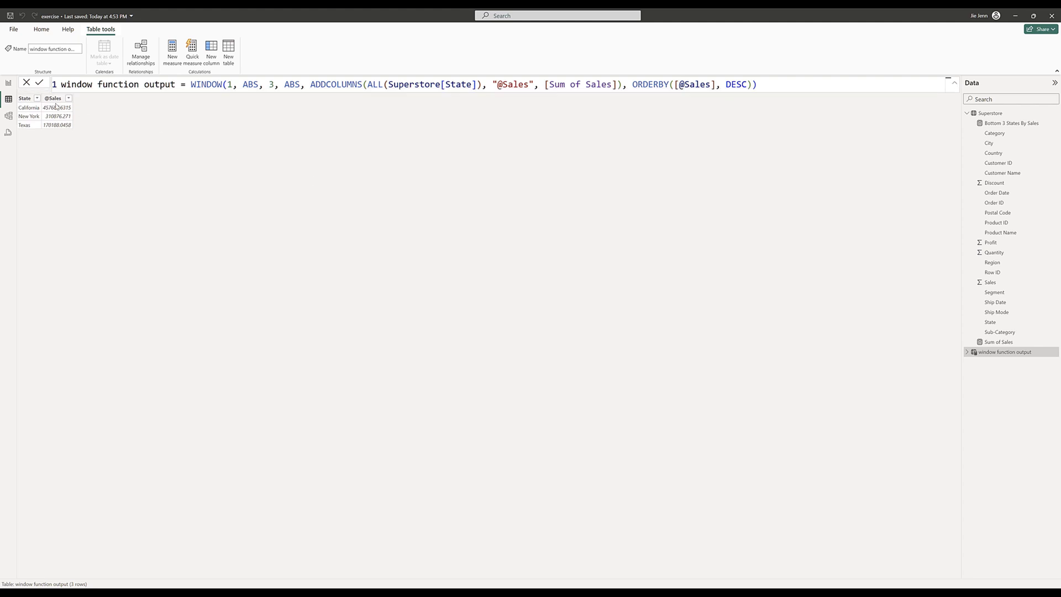
{"action": "left_click_drag", "start_coordinate": [41, 99], "coordinate": [142, 103]}
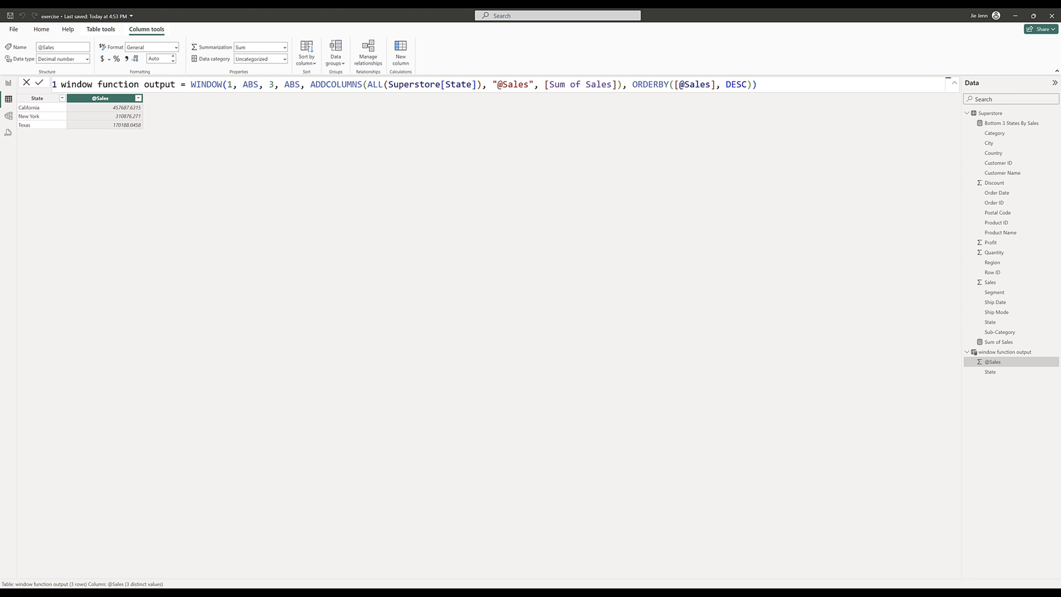
On the Top 3 States report page, insert a stacked column chart and enlarge it beside the state table
{"action": "left_click", "coordinate": [9, 84]}
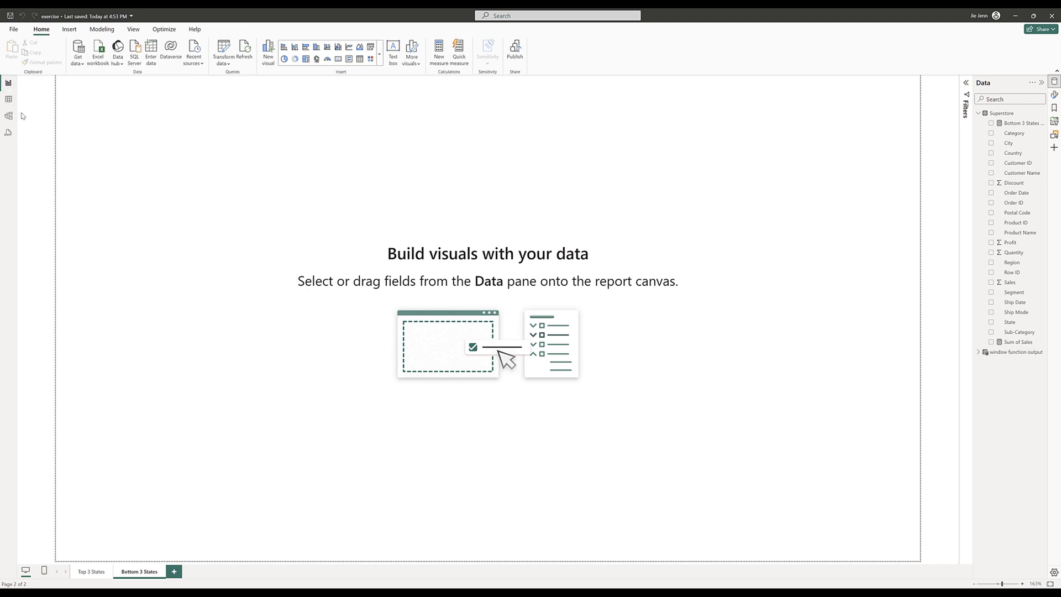
{"action": "left_click", "coordinate": [85, 573]}
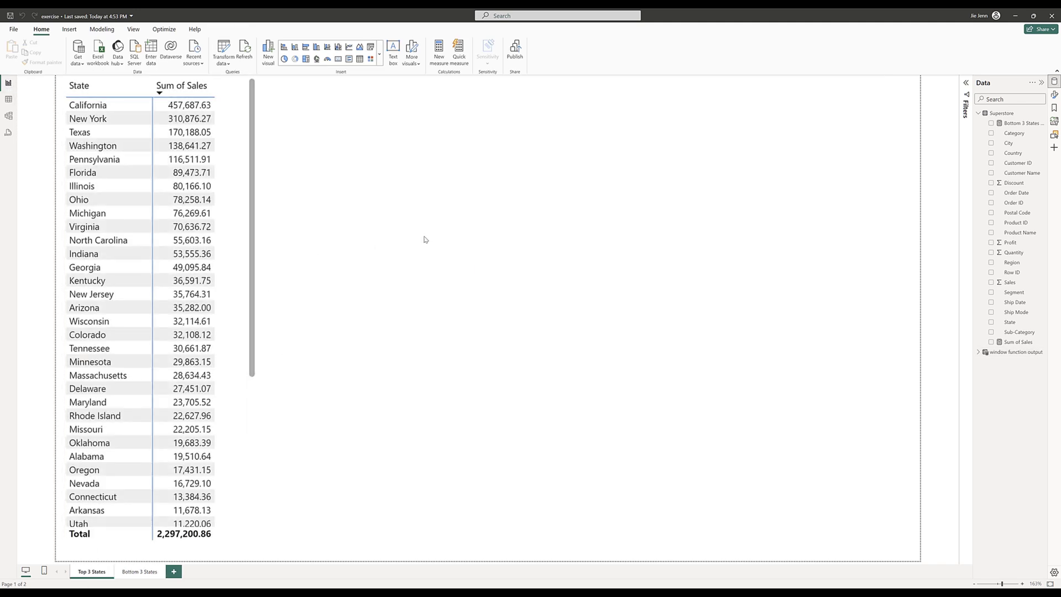
{"action": "left_click", "coordinate": [380, 56]}
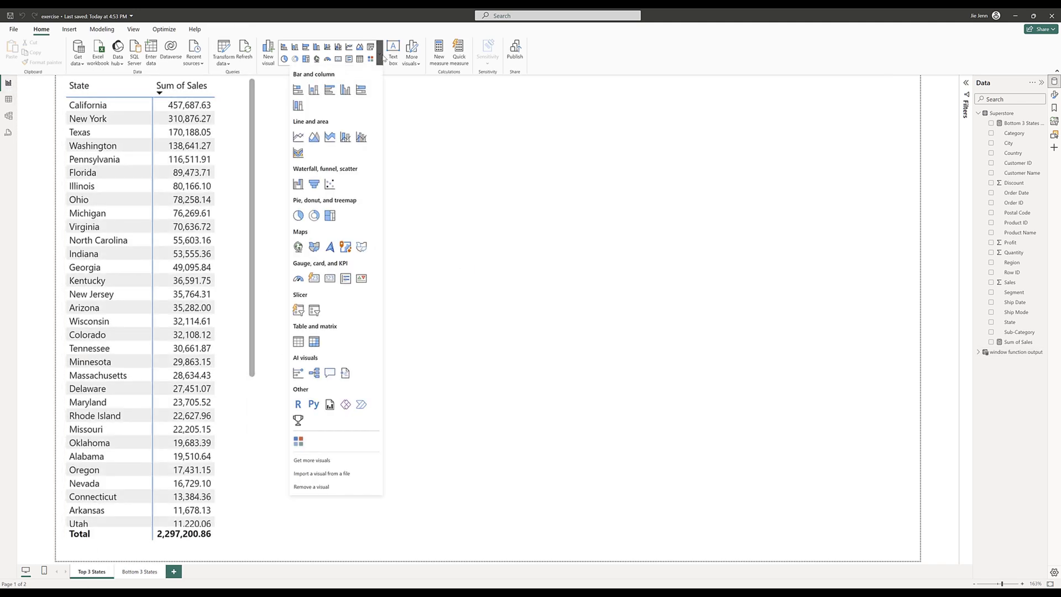
{"action": "left_click", "coordinate": [319, 95]}
{"action": "left_click_drag", "start_coordinate": [461, 309], "coordinate": [830, 302]}
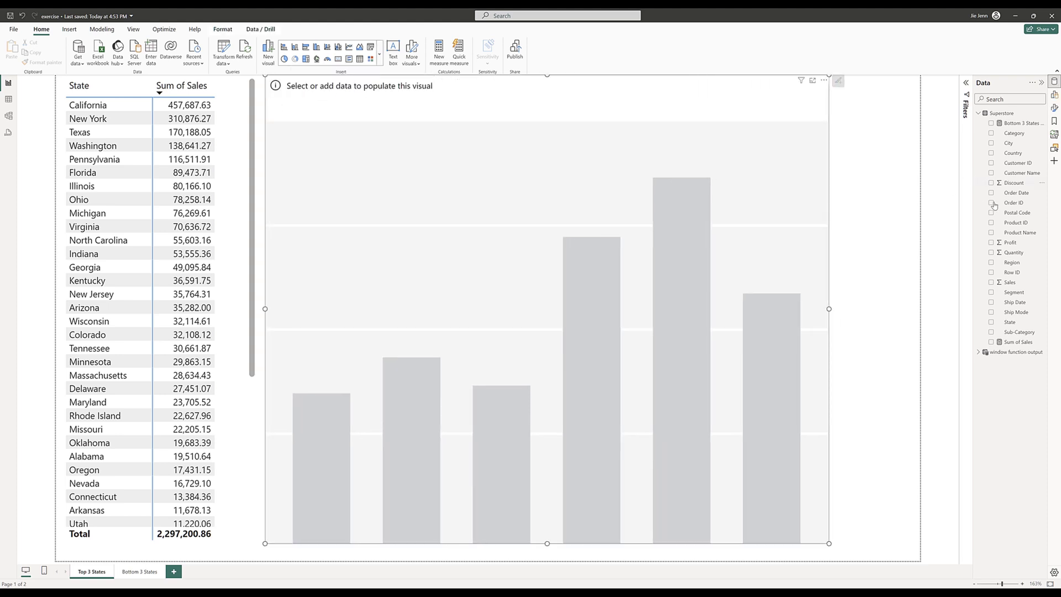
Plot Sum of Sales by State in the new chart and change it to a stacked bar chart
{"action": "left_click", "coordinate": [1009, 322]}
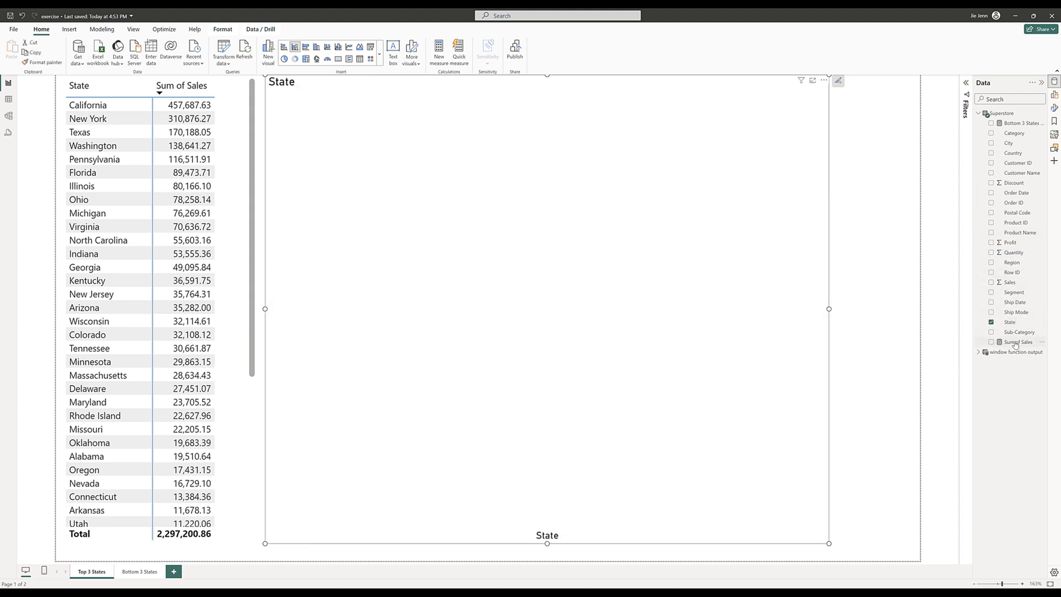
{"action": "left_click_drag", "start_coordinate": [1023, 345], "coordinate": [733, 288]}
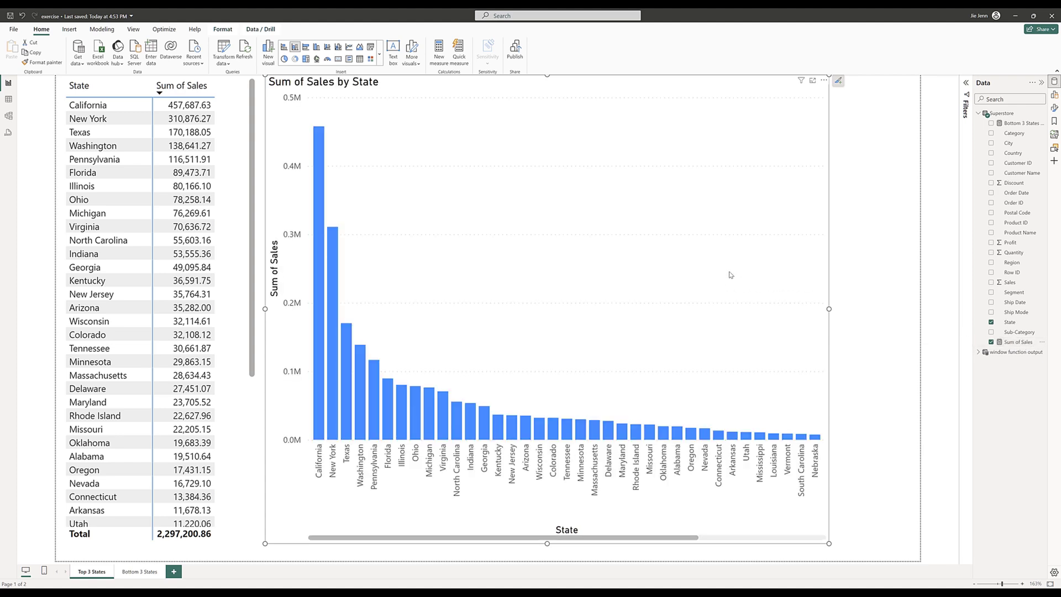
{"action": "left_click", "coordinate": [283, 49]}
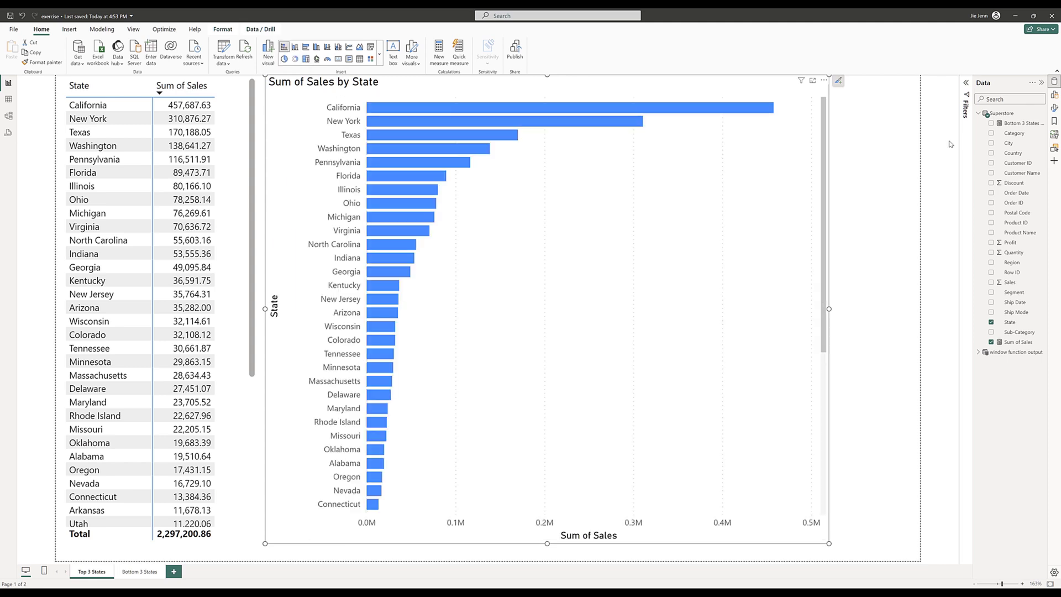
Create a measure in the Superstore table named "Top 3 Sales By State"
{"action": "right_click", "coordinate": [998, 116]}
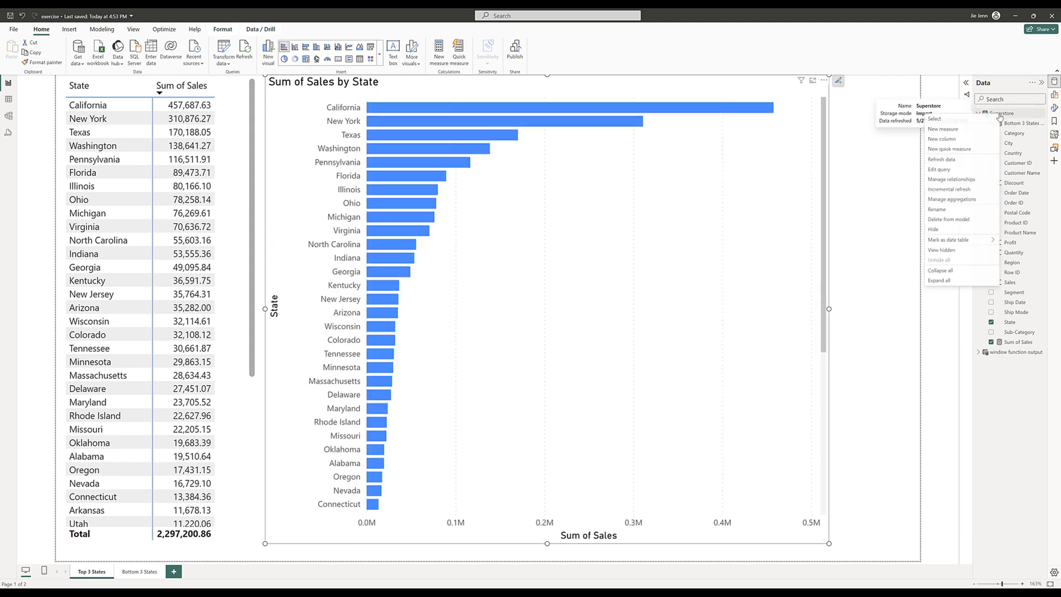
{"action": "left_click", "coordinate": [957, 134]}
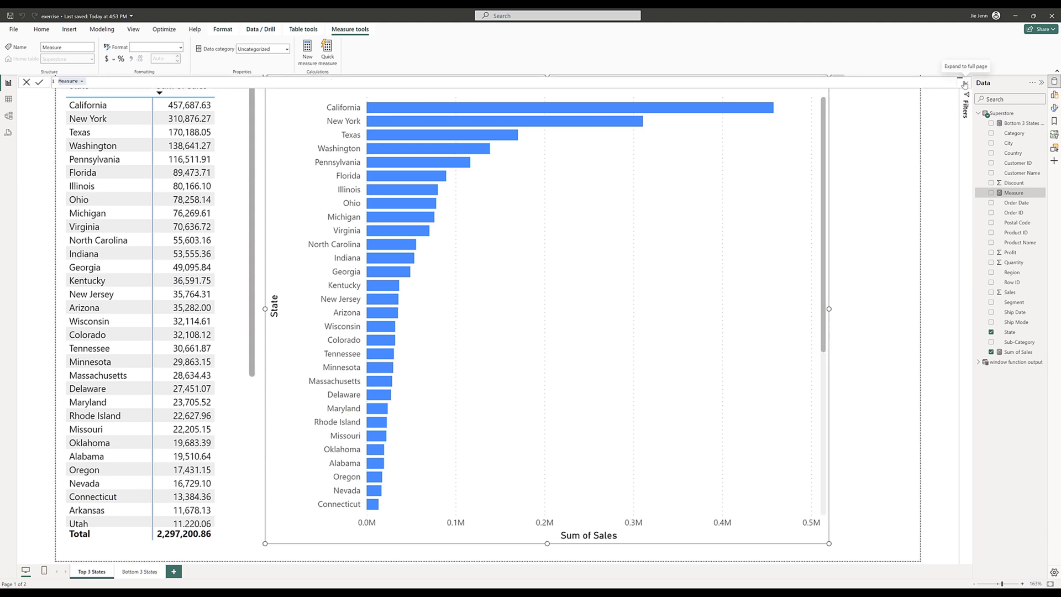
{"action": "left_click", "coordinate": [964, 83]}
{"action": "scroll", "coordinate": [83, 85], "scroll_direction": "up", "scroll_amount": 3}
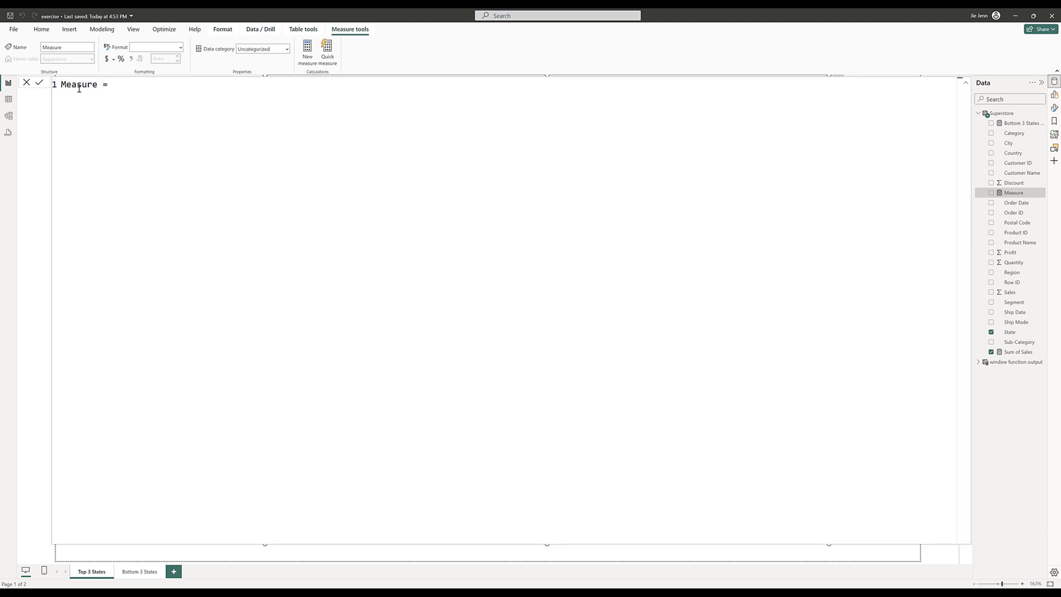
{"action": "double_click", "coordinate": [82, 85]}
{"action": "type", "text": "Top 3 Sales By State"}
{"action": "key", "text": "Return"}
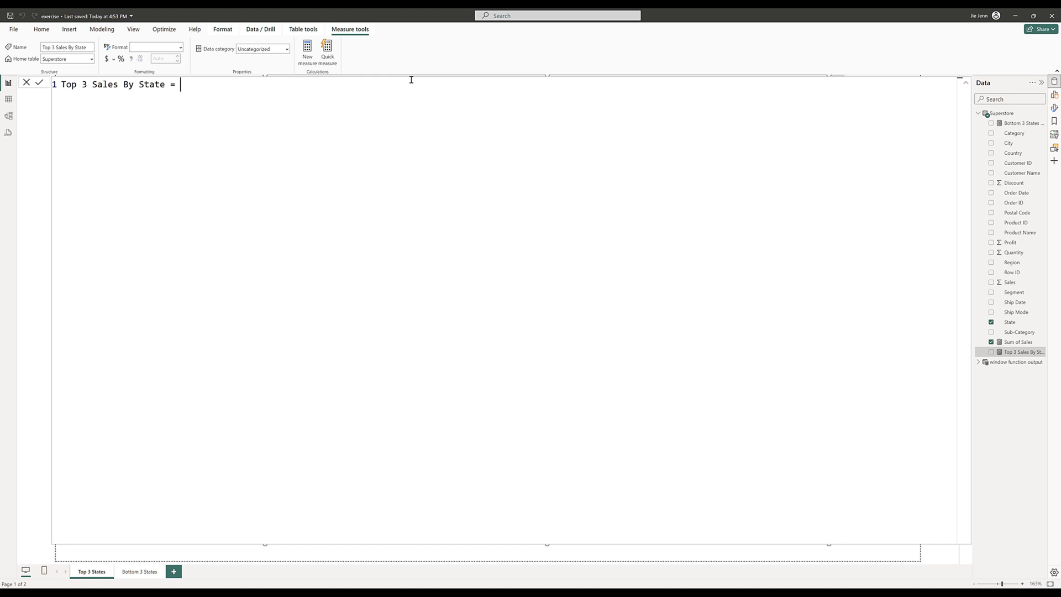
{"action": "key", "text": "shift+Return"}
{"action": "type", "text": "WINDOW(1, ABS, 3, ABS, ADDCOLUMNS(ALL(Superstore[State]), \"@Sales\", [Sum of Sales]), ORDERBY([@Sales], DESC))"}
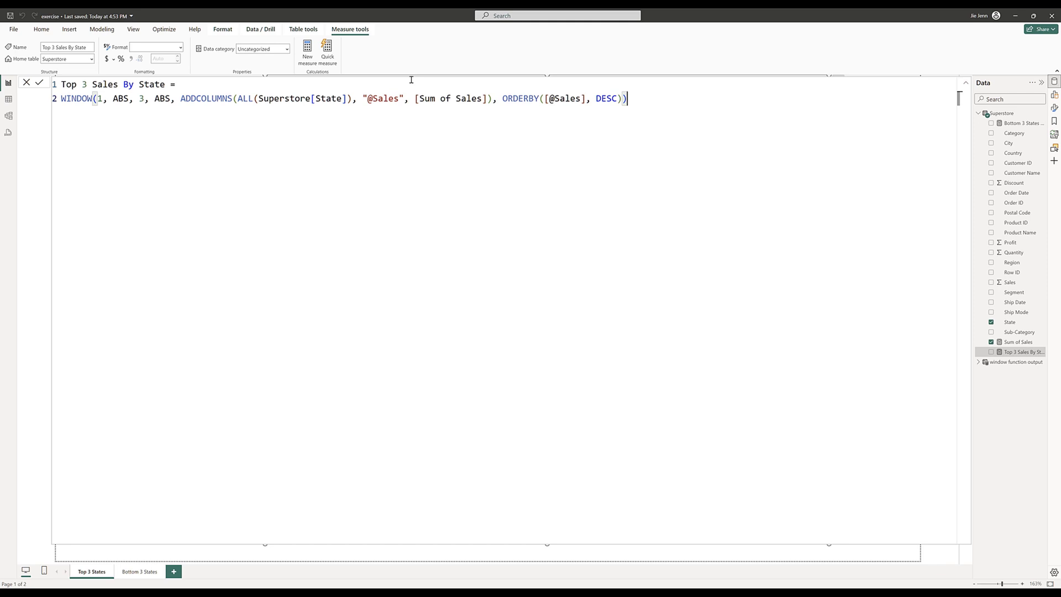
{"action": "key", "text": "Home"}
{"action": "key", "text": "Tab"}
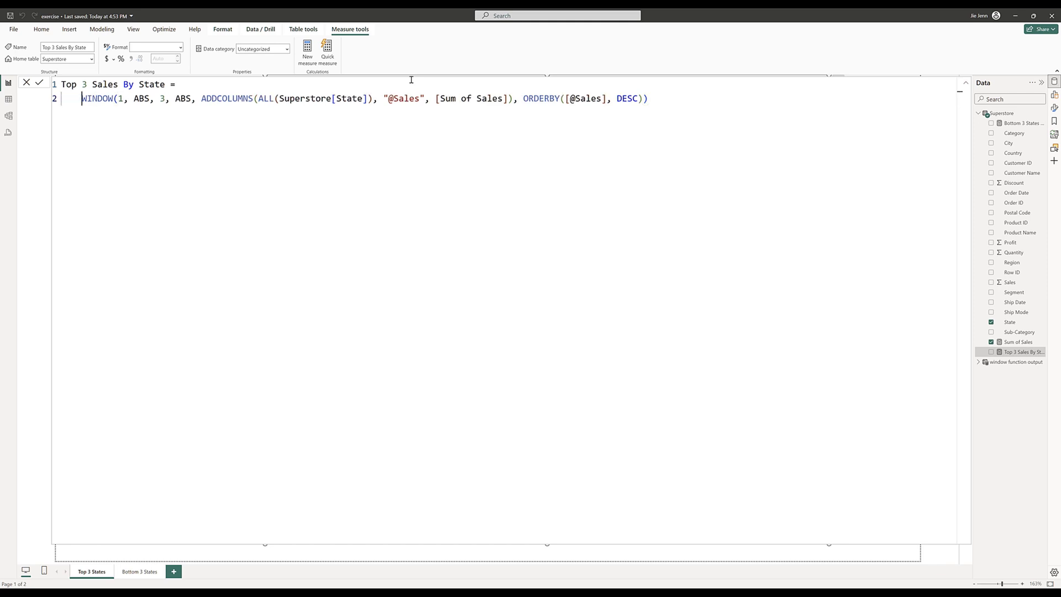
Insert IF( on the measure's first line, ahead of the WINDOW expression
{"action": "key", "text": "Up"}
{"action": "key", "text": "End"}
{"action": "type", "text": "IF"}
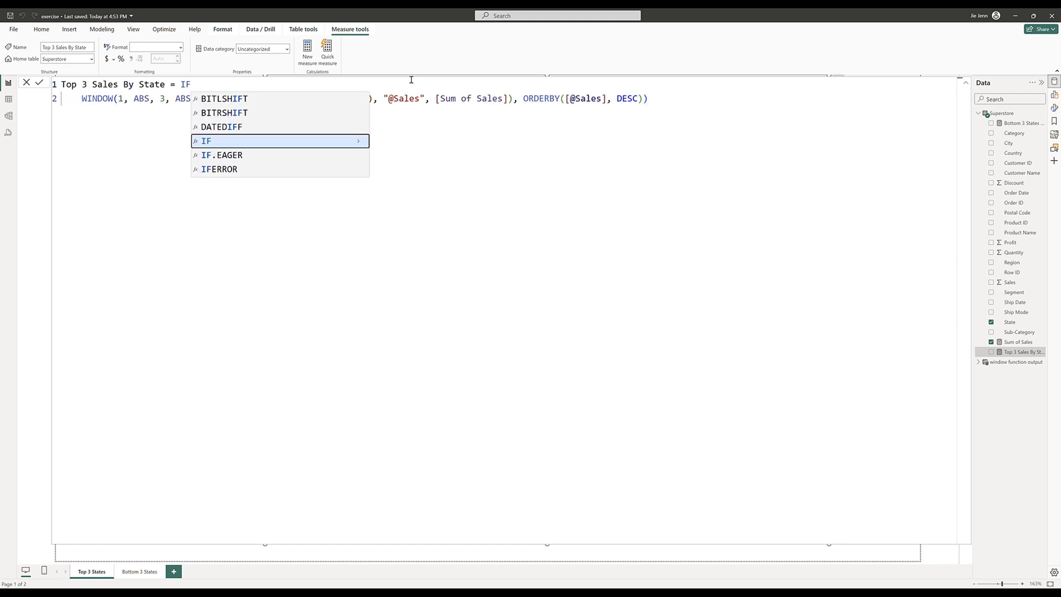
{"action": "type", "text": "("}
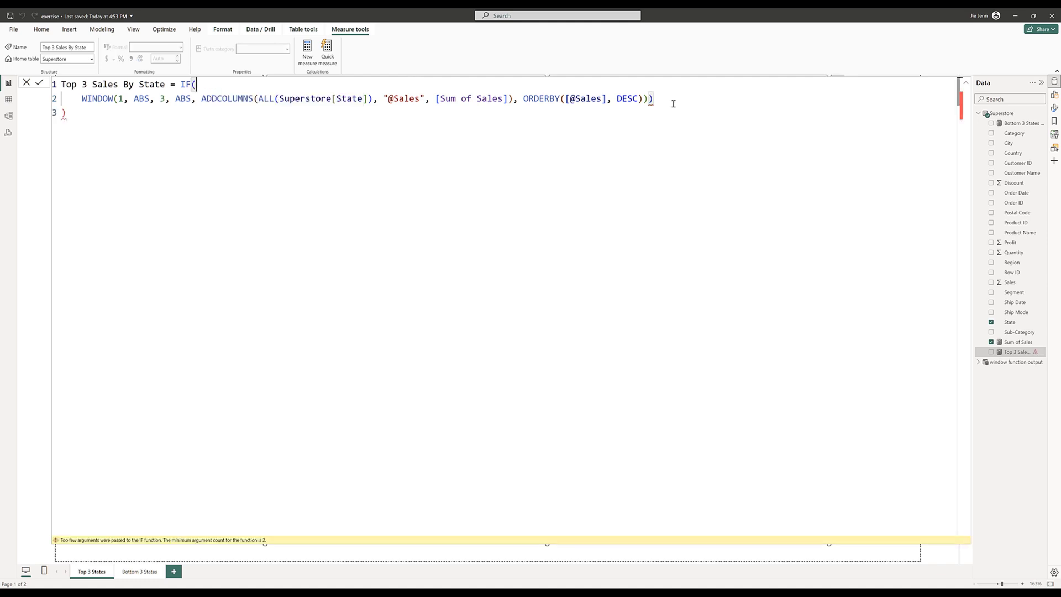
Nest COUNTROWS( and FILTER( on separate lines inside the IF function, above the WINDOW expression
{"action": "key", "text": "shift+Return"}
{"action": "type", "text": "COUNT"}
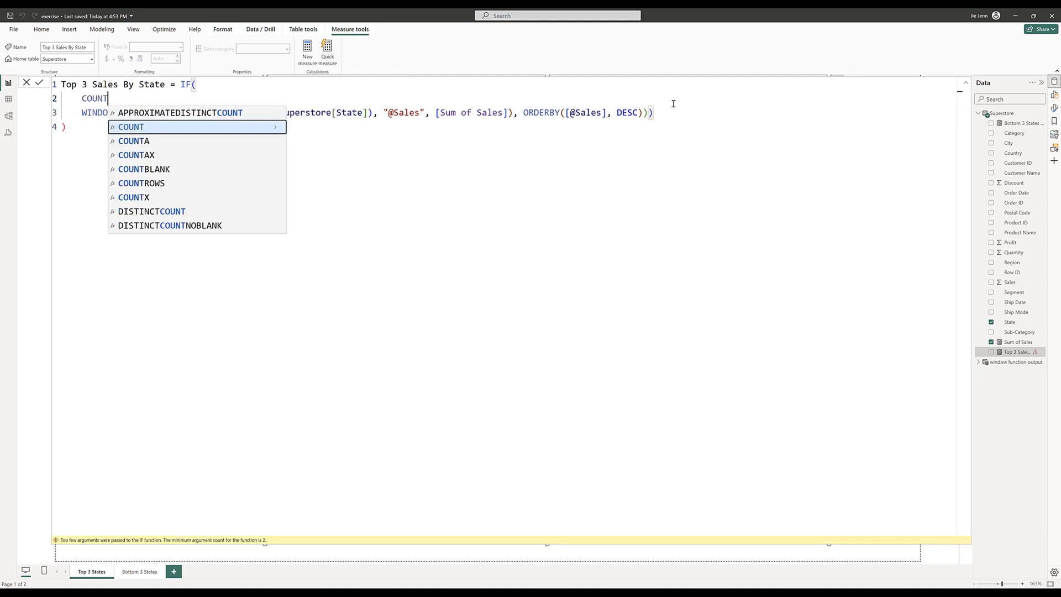
{"action": "type", "text": "ROWS("}
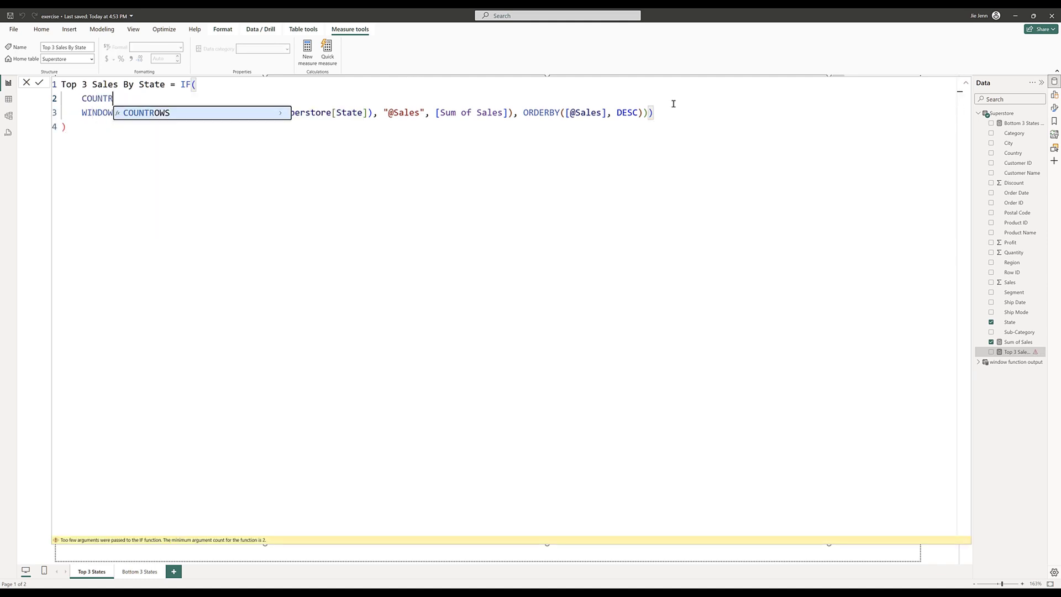
{"action": "key", "text": "shift+Return"}
{"action": "type", "text": "F"}
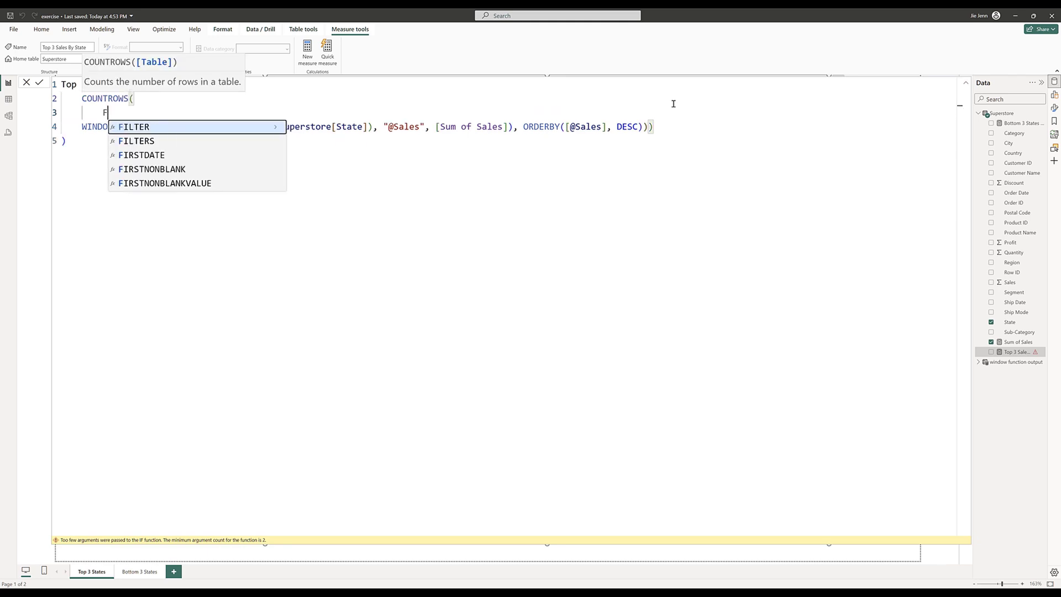
{"action": "type", "text": "ILTER("}
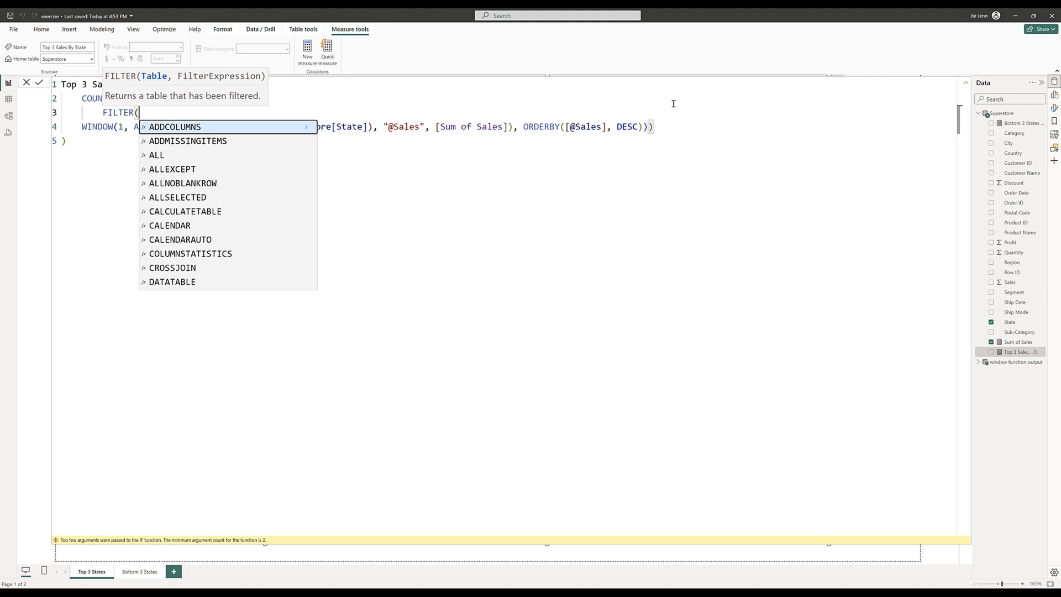
Indent the WINDOW expression as FILTER's table argument, end it with a comma, and add a blank line below it
{"action": "key", "text": "Escape"}
{"action": "key", "text": "Down"}
{"action": "key", "text": "Home"}
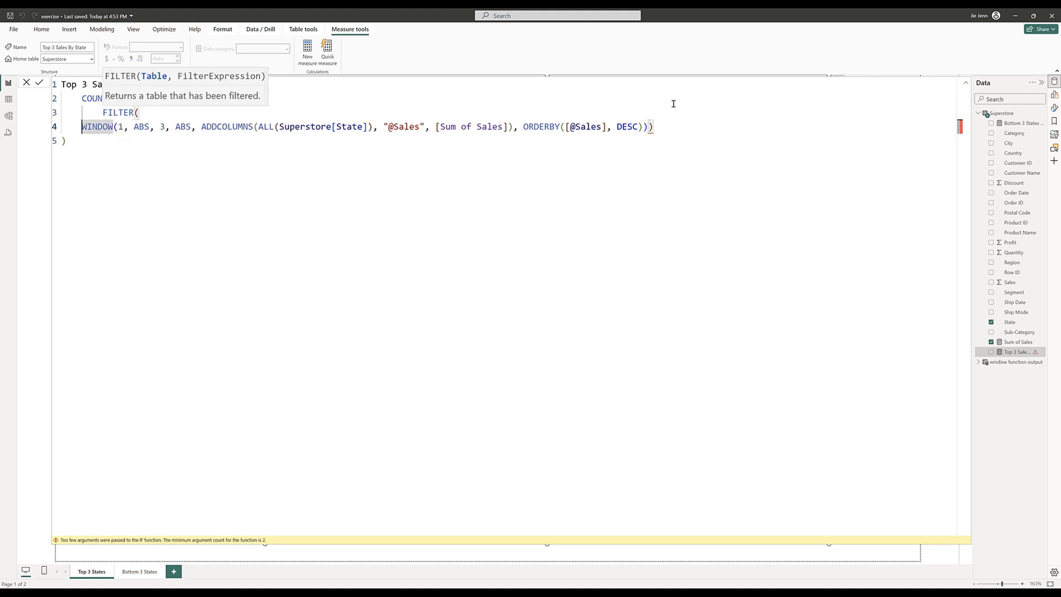
{"action": "key", "text": "Tab"}
{"action": "key", "text": "Tab"}
{"action": "key", "text": "End"}
{"action": "type", "text": ","}
{"action": "key", "text": "shift+Return"}
{"action": "key", "text": "Up"}
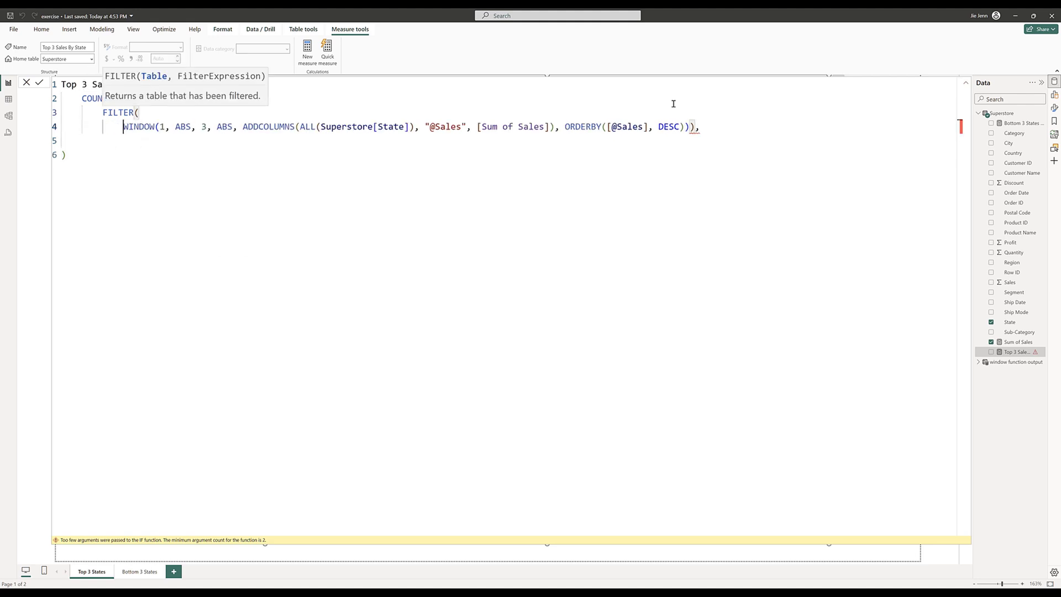
{"action": "key", "text": "End"}
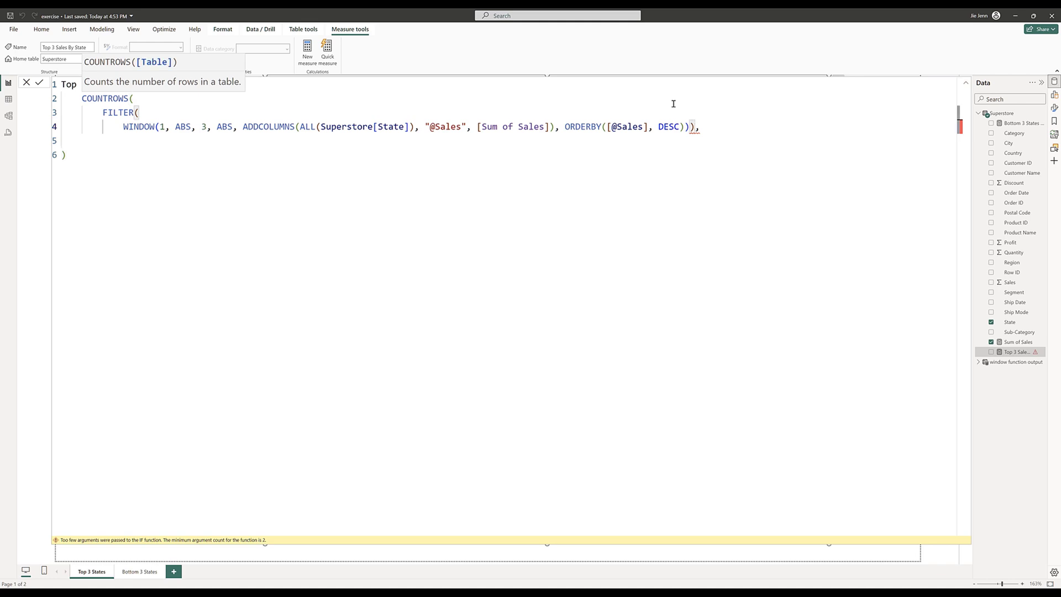
Remove the surplus parenthesis after the WINDOW expression and add Superstore[State] = MAX(Superstore[State]) as FILTER's condition on the line below
{"action": "key", "text": "BackSpace"}
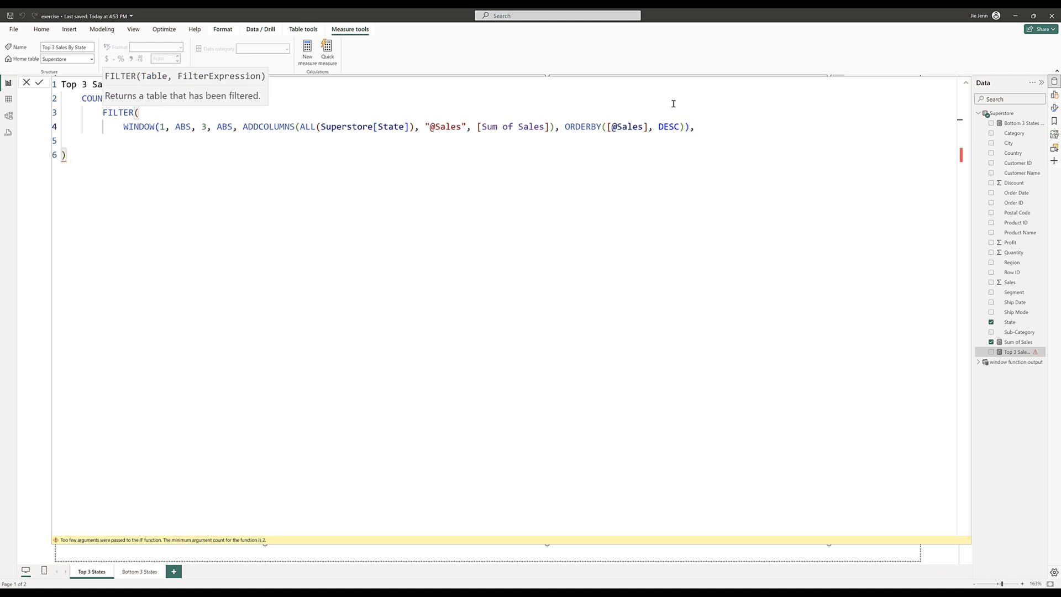
{"action": "key", "text": "Down"}
{"action": "type", "text": "Sup"}
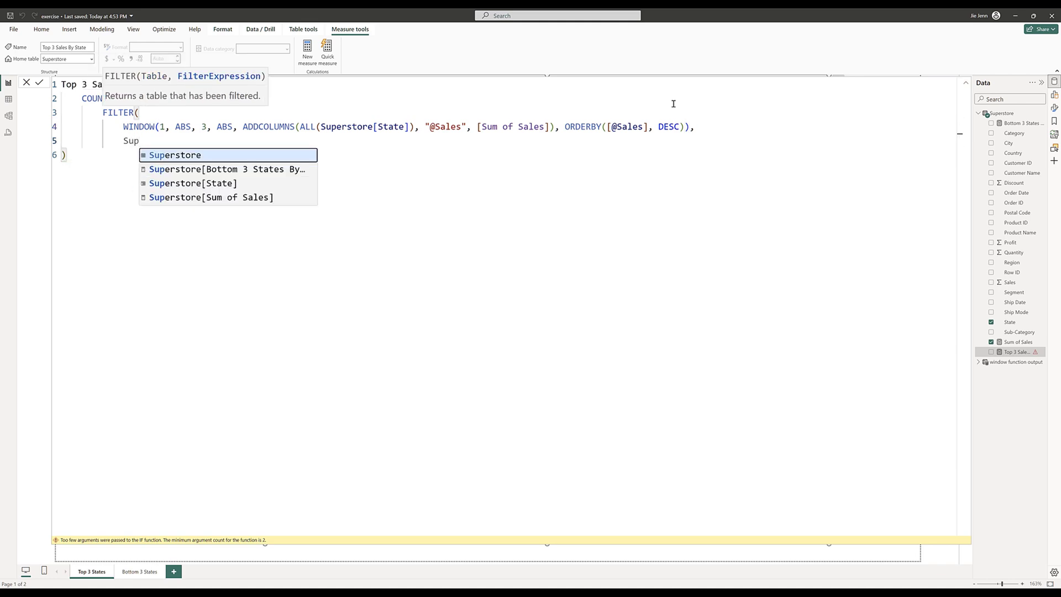
{"action": "key", "text": "Down"}
{"action": "key", "text": "Down"}
{"action": "key", "text": "Tab"}
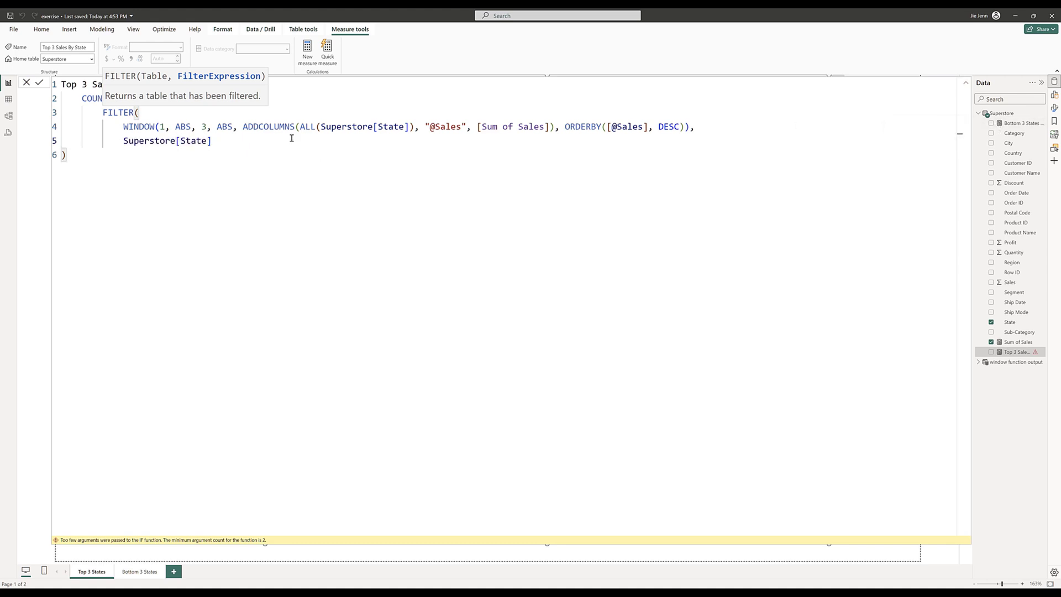
{"action": "type", "text": "= MAX("}
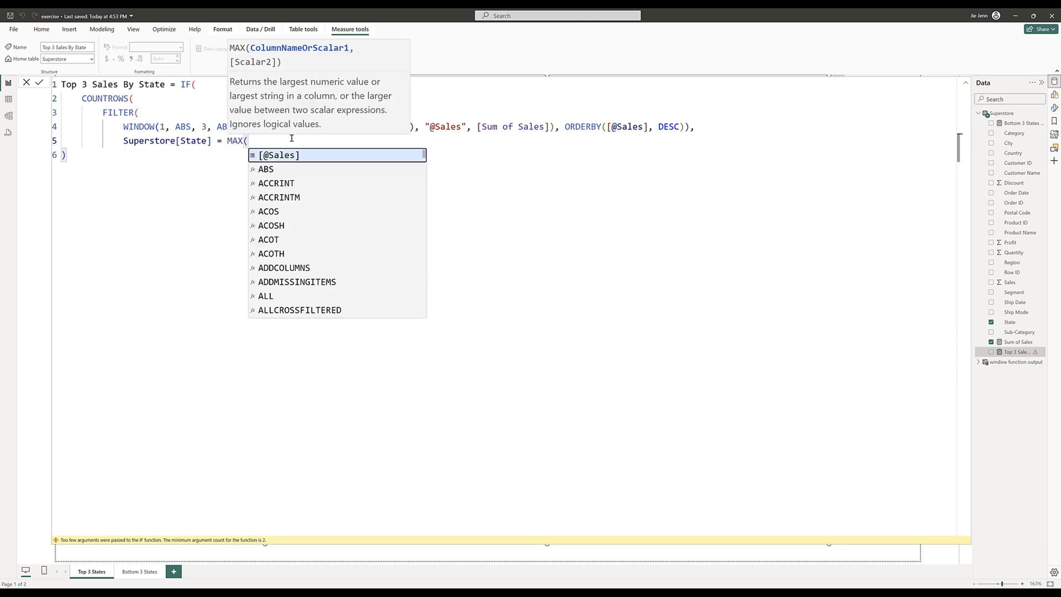
{"action": "type", "text": "super"}
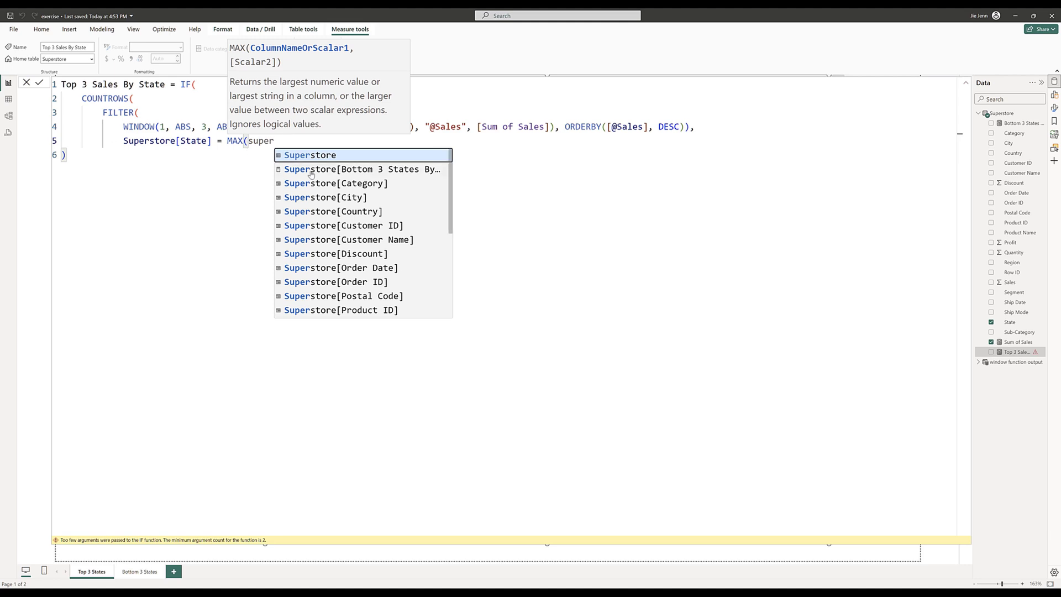
{"action": "key", "text": "Tab"}
{"action": "type", "text": "[State]"}
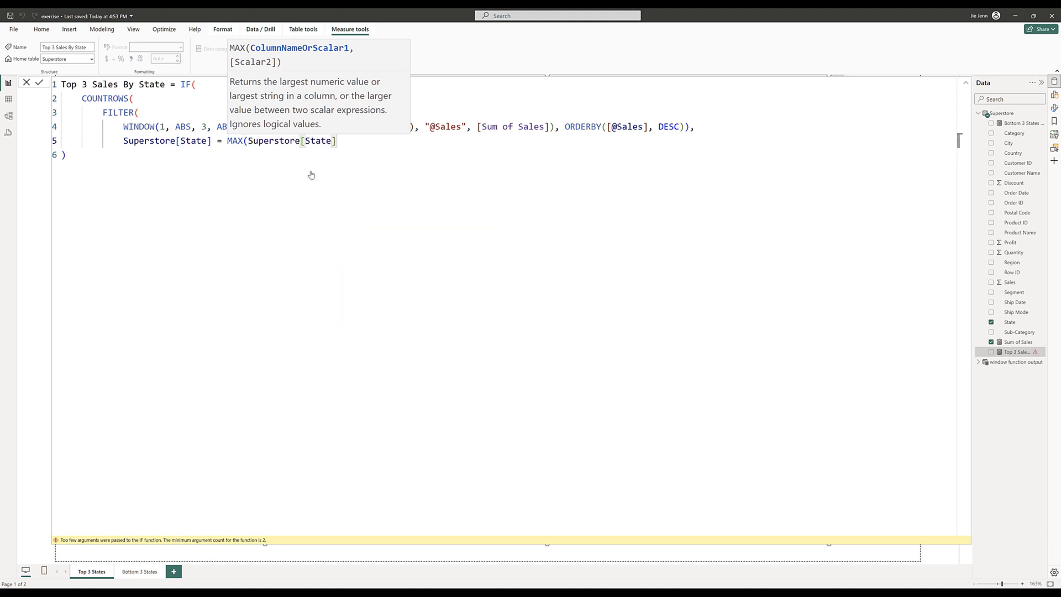
{"action": "type", "text": ")"}
Close the FILTER and COUNTROWS functions with parentheses on separate lines below the condition, and add a new line
{"action": "key", "text": "Return"}
{"action": "type", "text": ")"}
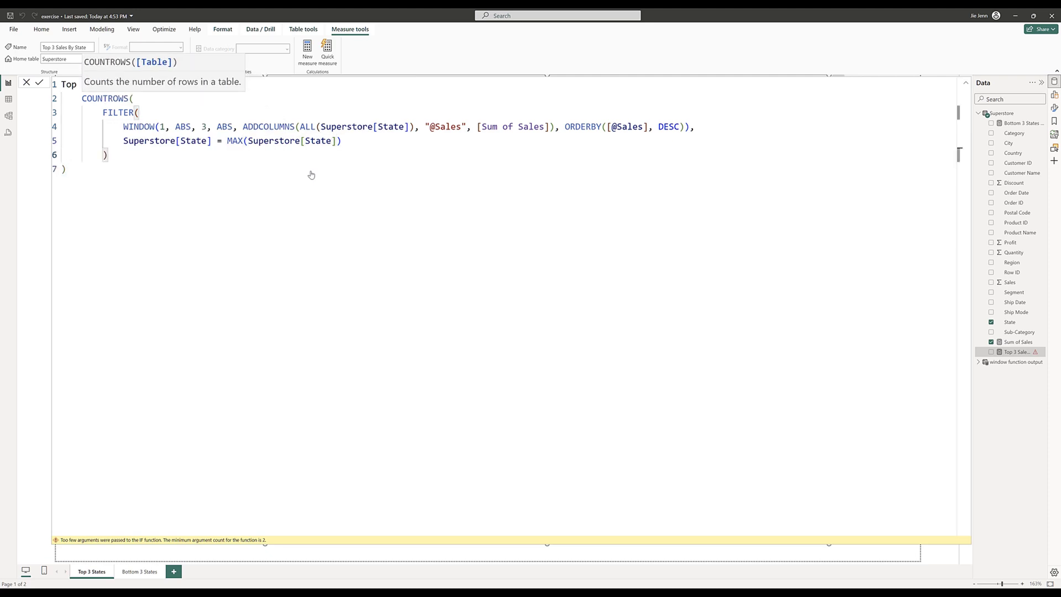
{"action": "key", "text": "Return"}
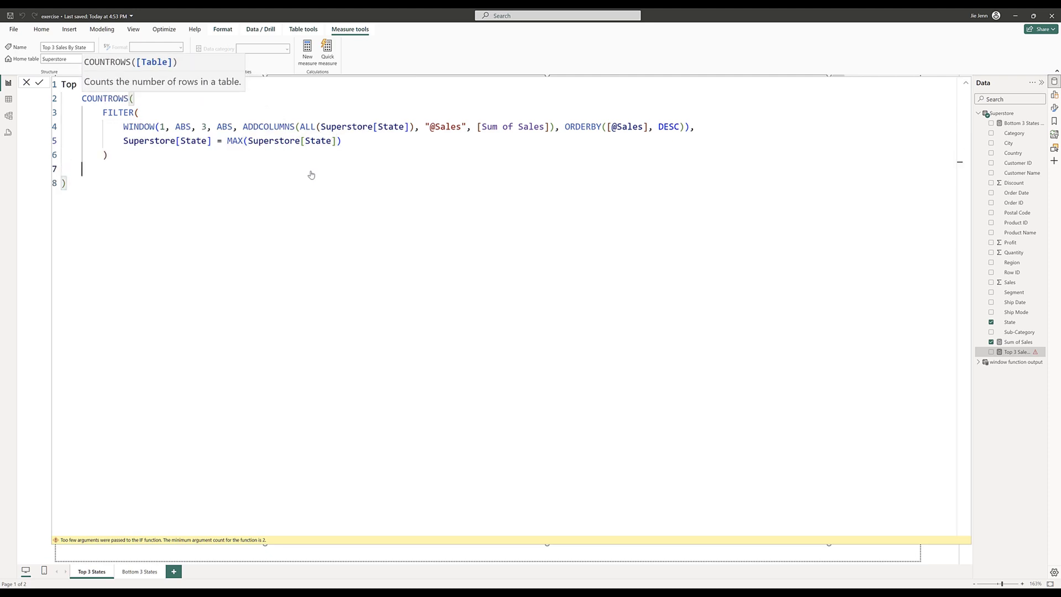
{"action": "type", "text": ")"}
{"action": "key", "text": "Return"}
{"action": "left_click_drag", "start_coordinate": [89, 169], "coordinate": [58, 103]}
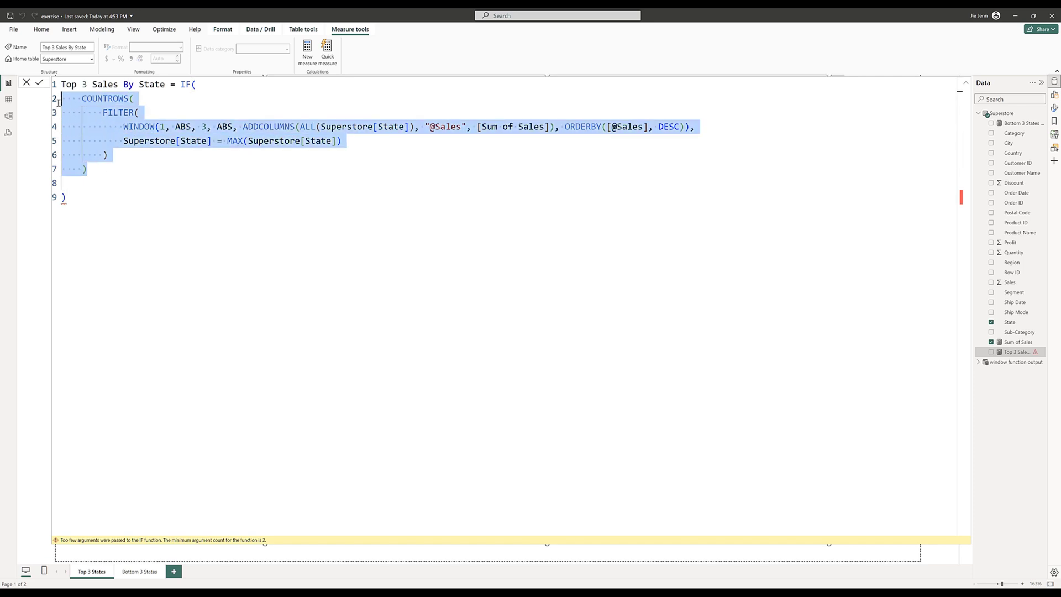
{"action": "left_click", "coordinate": [156, 172]}
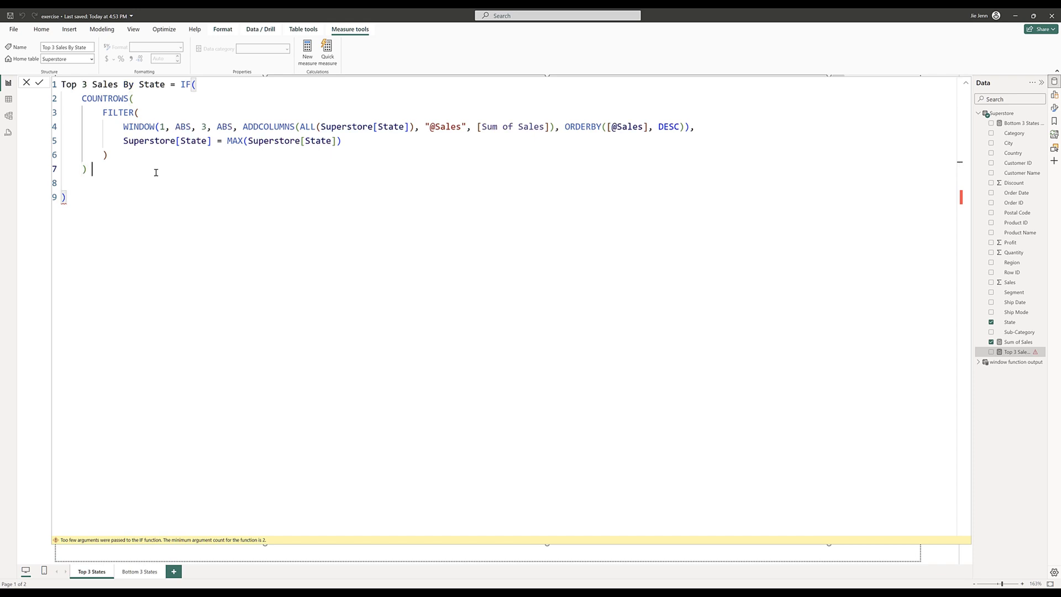
{"action": "key", "text": "shift+Up"}
{"action": "key", "text": "shift+Up"}
{"action": "key", "text": "shift+Up"}
{"action": "key", "text": "shift+Up"}
{"action": "key", "text": "shift+Up"}
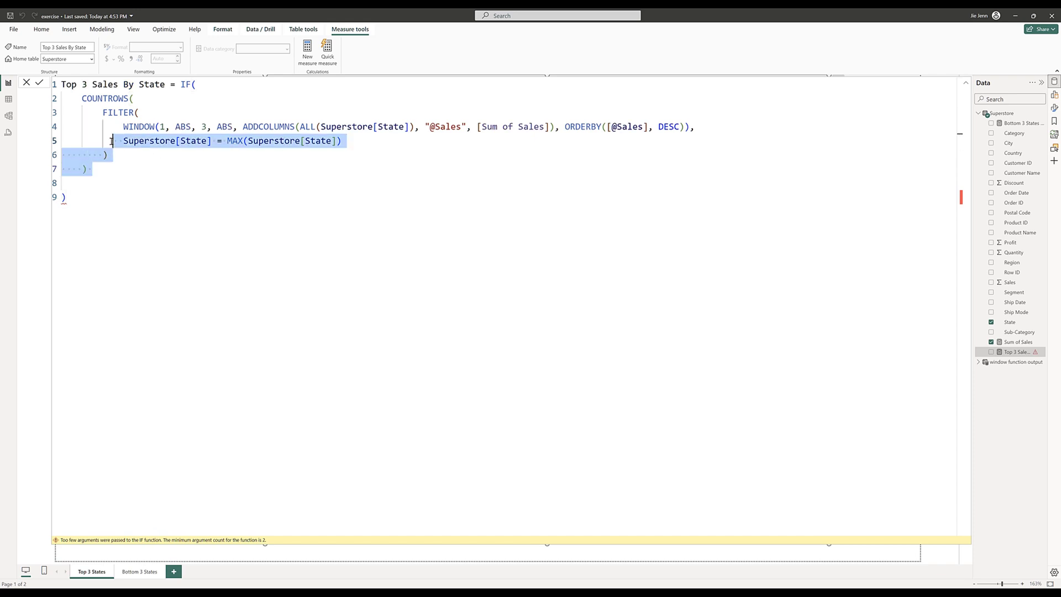
{"action": "key", "text": "shift+Home"}
Complete the IF arguments after COUNTROWS with >= 1, "#21a366", remove the blank line below, and collapse the formula editor
{"action": "left_click", "coordinate": [138, 171]}
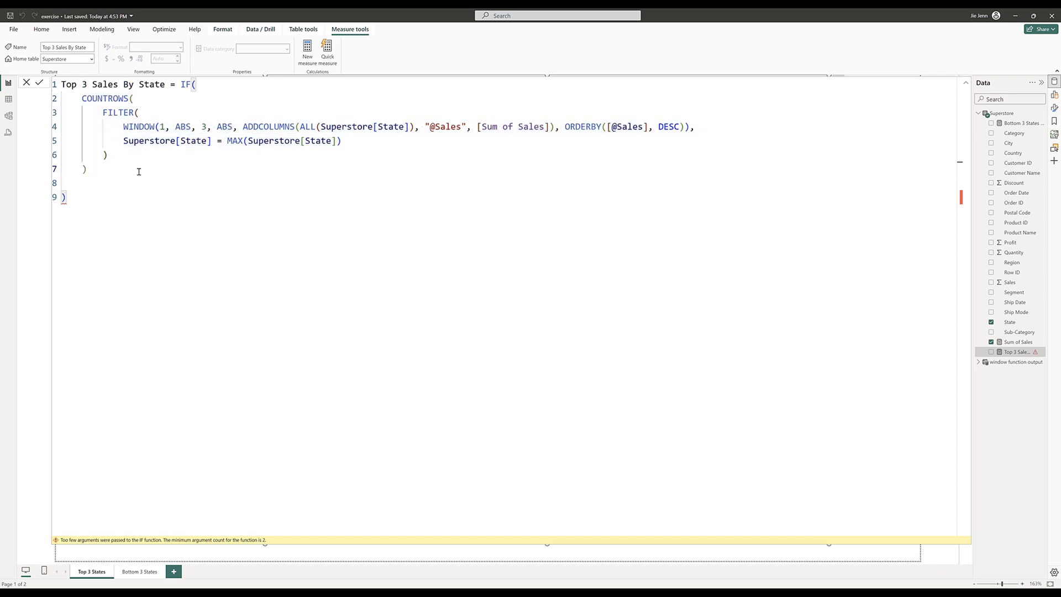
{"action": "type", "text": ">= 1, \""}
{"action": "type", "text": "#21a366"}
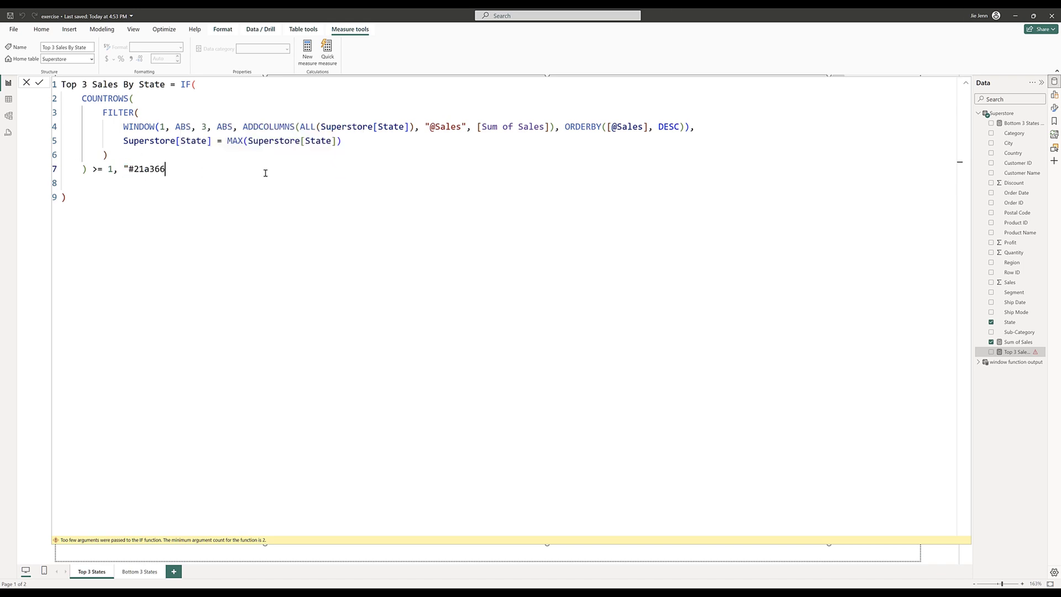
{"action": "type", "text": "\""}
{"action": "key", "text": "Delete"}
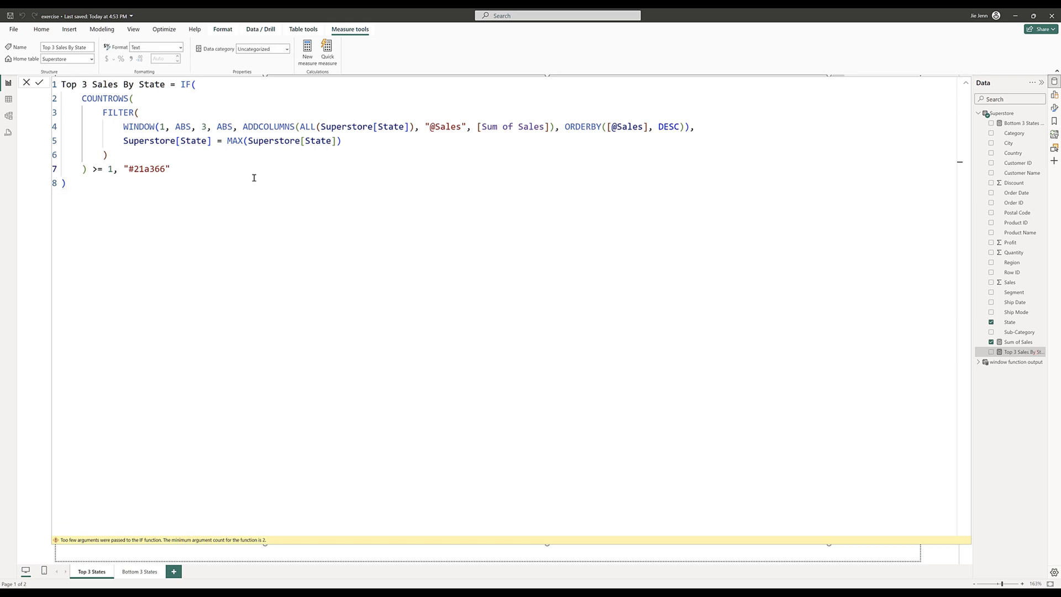
{"action": "left_click", "coordinate": [965, 82]}
Apply conditional bar colors to the Sum of Sales by State chart, using the Field value style based on Top 3 Sales By State
{"action": "left_click", "coordinate": [630, 234]}
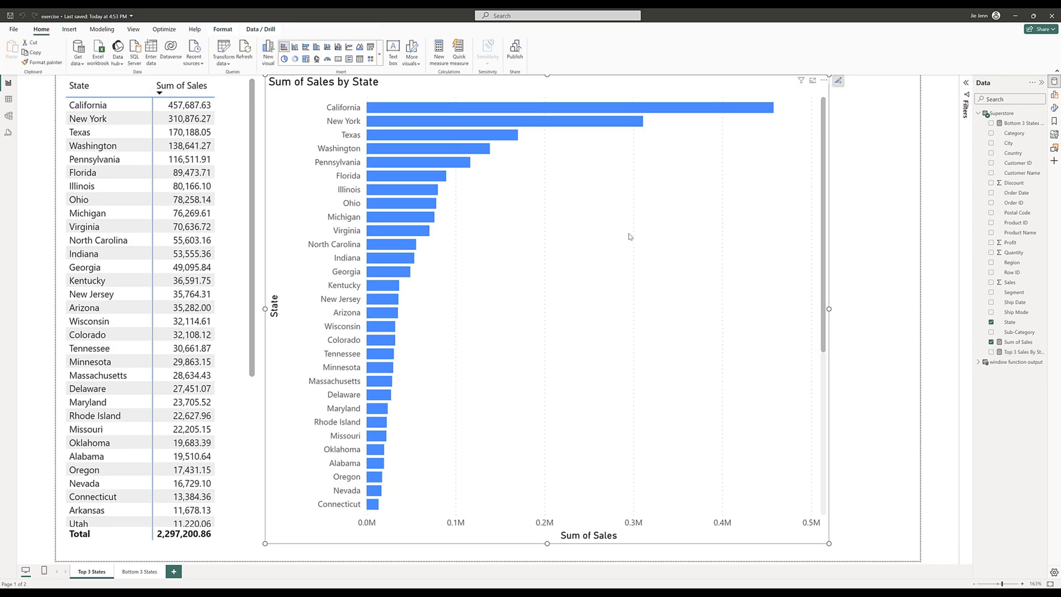
{"action": "left_click", "coordinate": [1054, 108]}
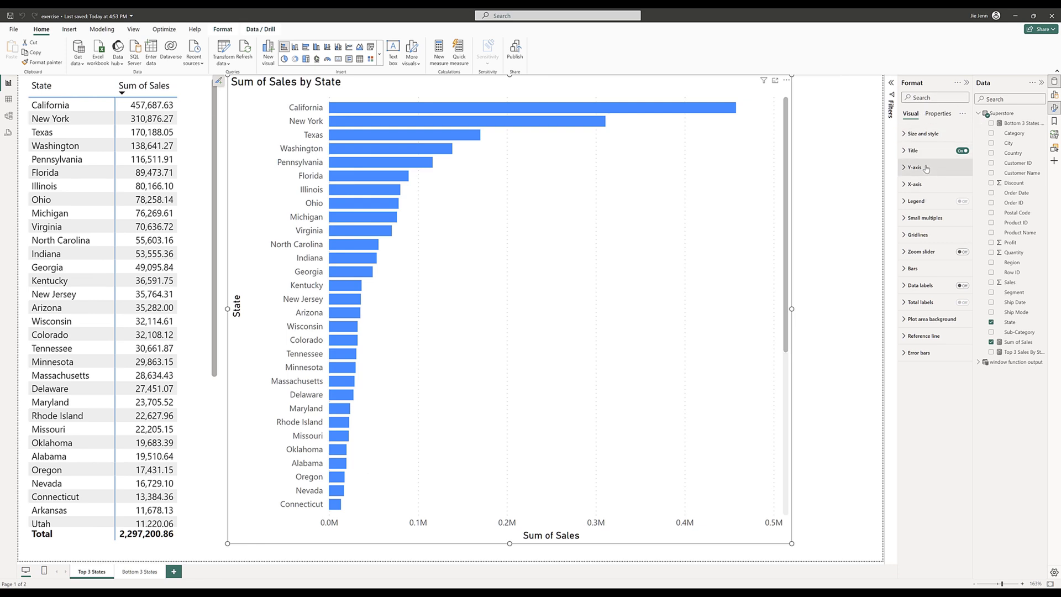
{"action": "left_click", "coordinate": [903, 269]}
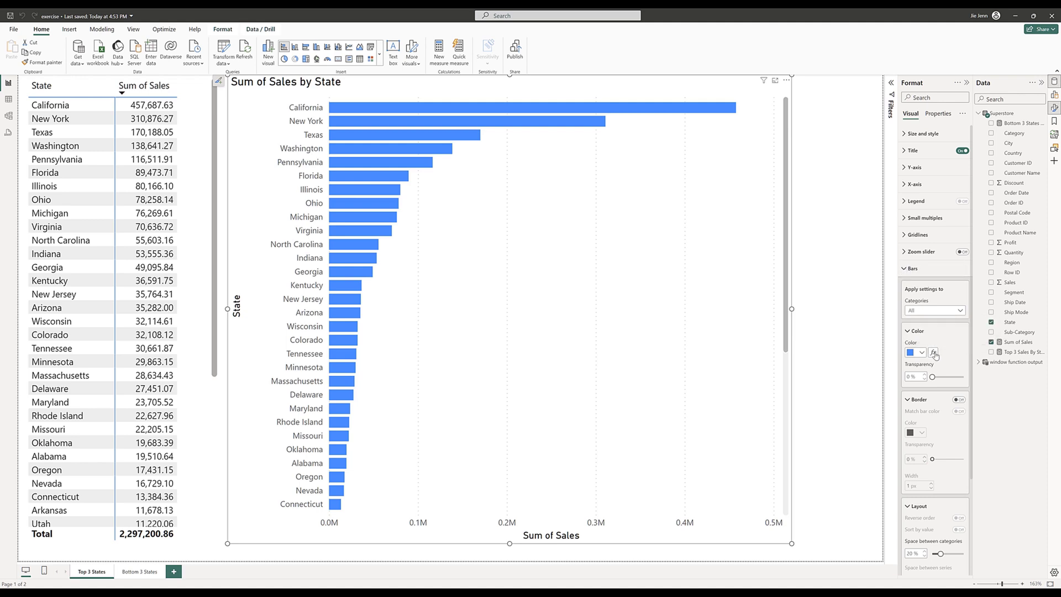
{"action": "left_click", "coordinate": [933, 353]}
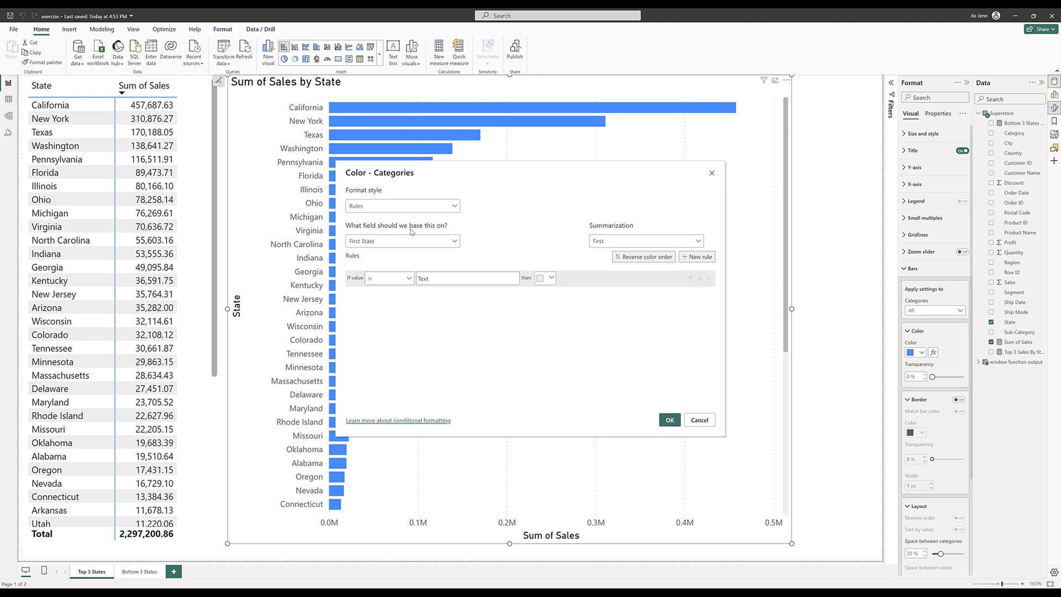
{"action": "left_click", "coordinate": [410, 246]}
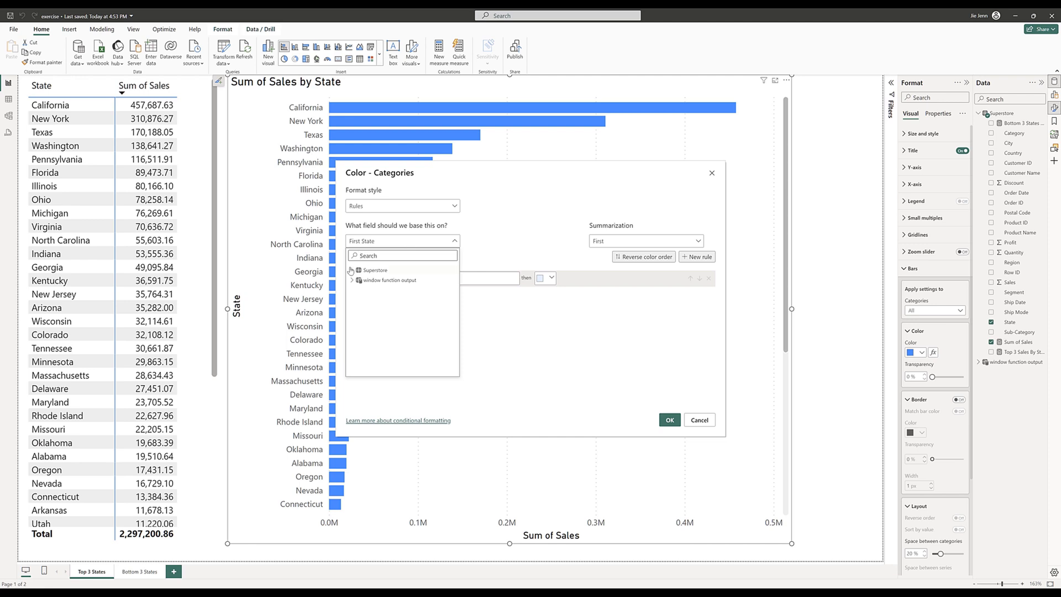
{"action": "scroll", "coordinate": [414, 304], "scroll_direction": "down", "scroll_amount": 3}
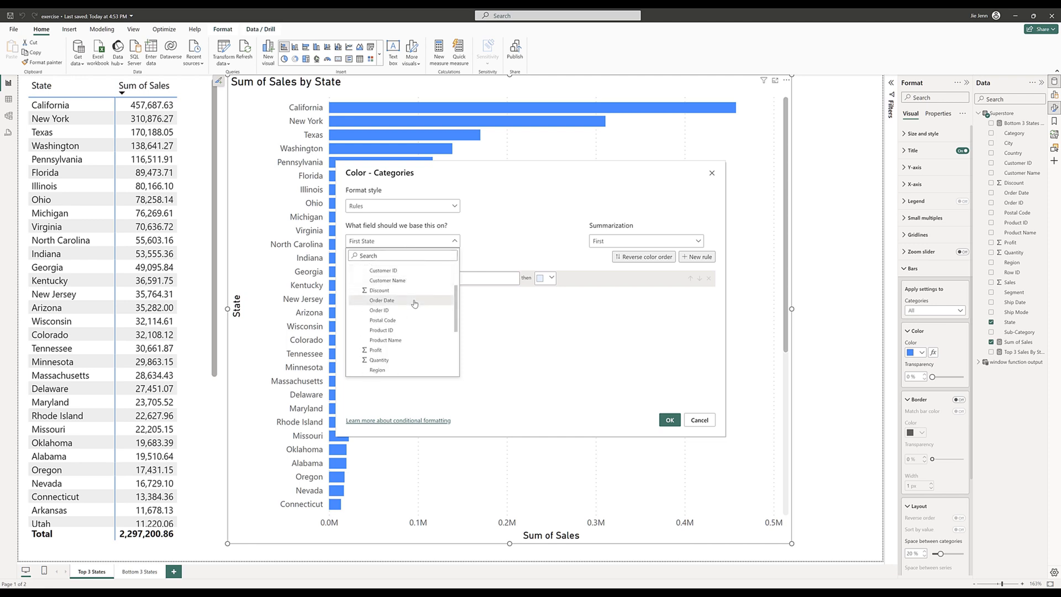
{"action": "scroll", "coordinate": [414, 304], "scroll_direction": "down", "scroll_amount": 4}
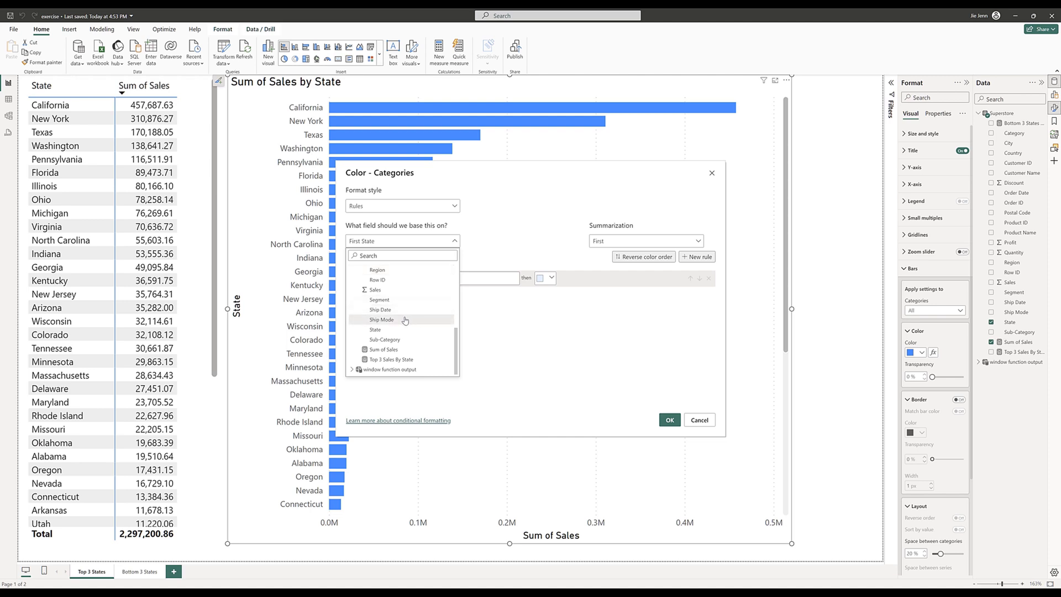
{"action": "left_click", "coordinate": [380, 360]}
{"action": "left_click", "coordinate": [439, 207]}
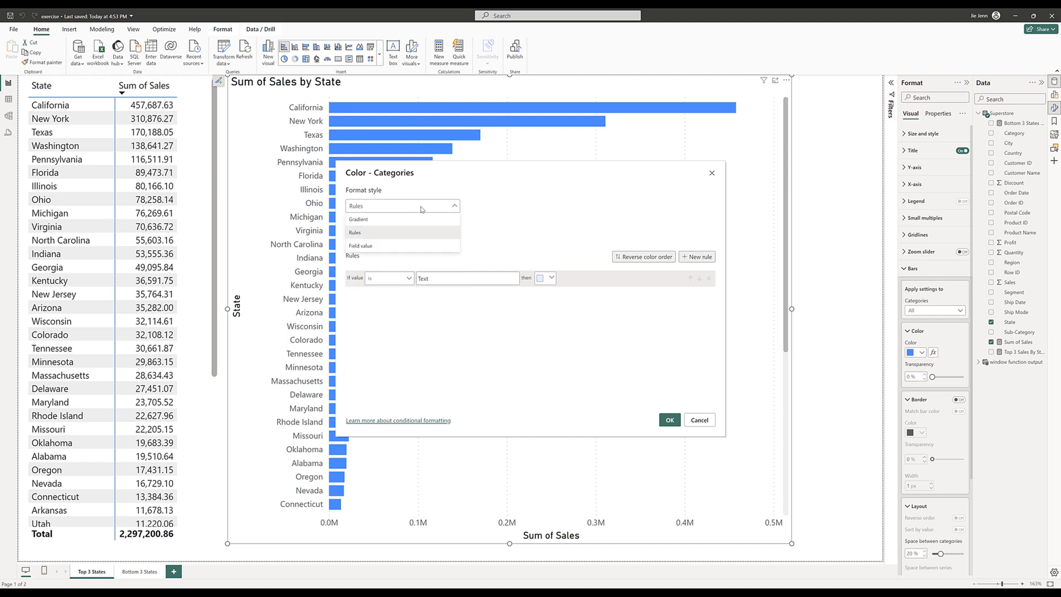
{"action": "left_click", "coordinate": [400, 246]}
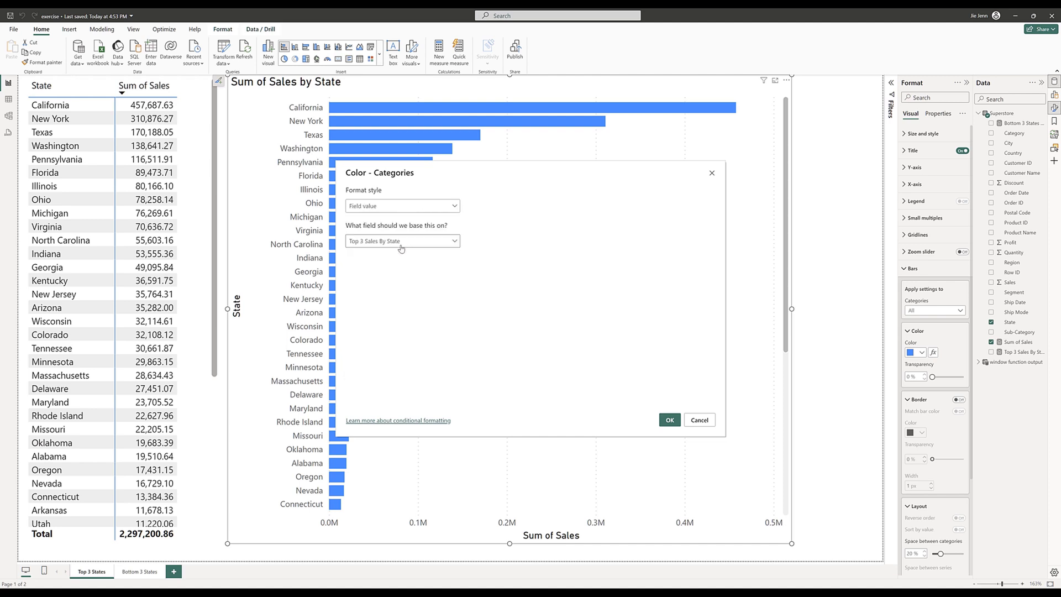
{"action": "left_click", "coordinate": [670, 420]}
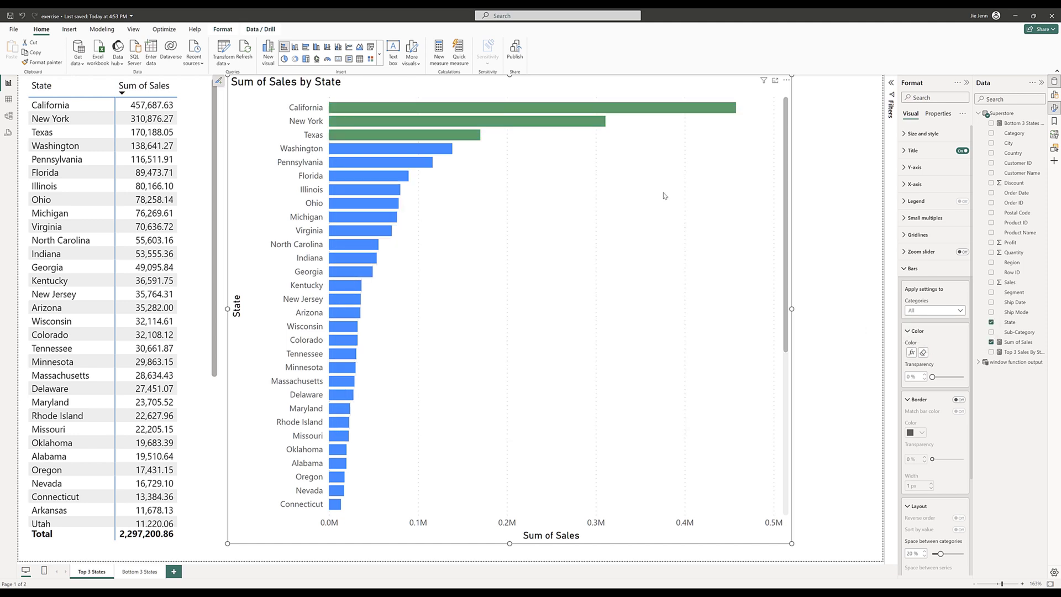